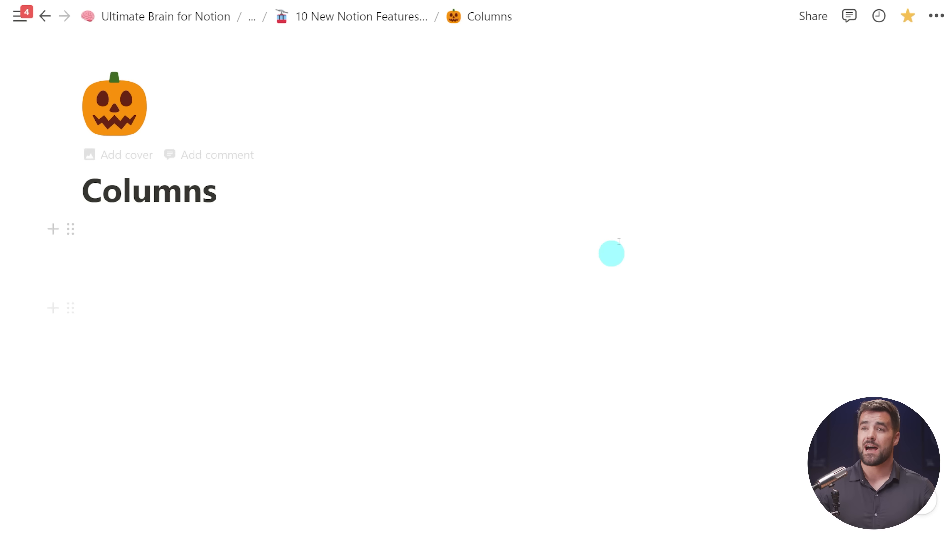
Add a Heading 1 block reading "Week of August 8, 2022" below the page title
scroll(429, 282, "down", 2)
scroll(411, 267, "up", 2)
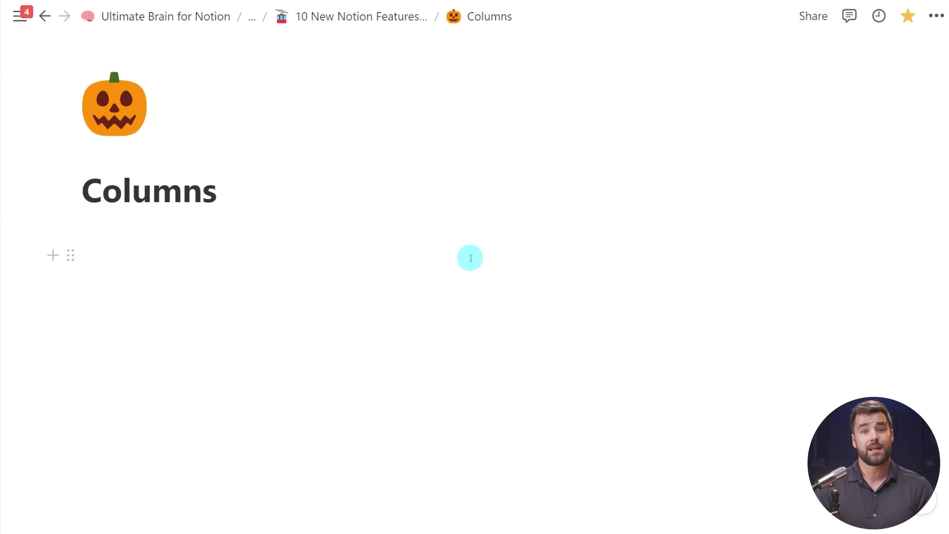
left_click(211, 250)
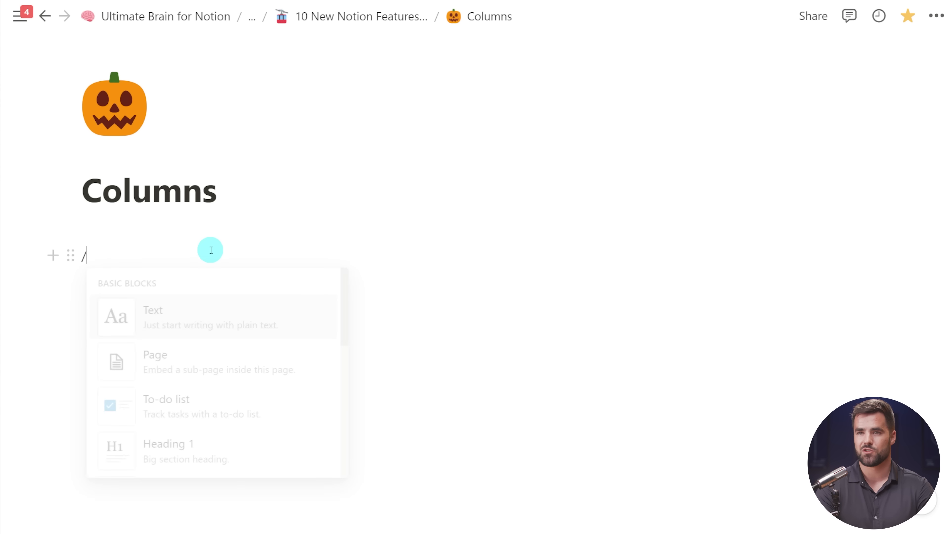
type("heading 1")
key("Return")
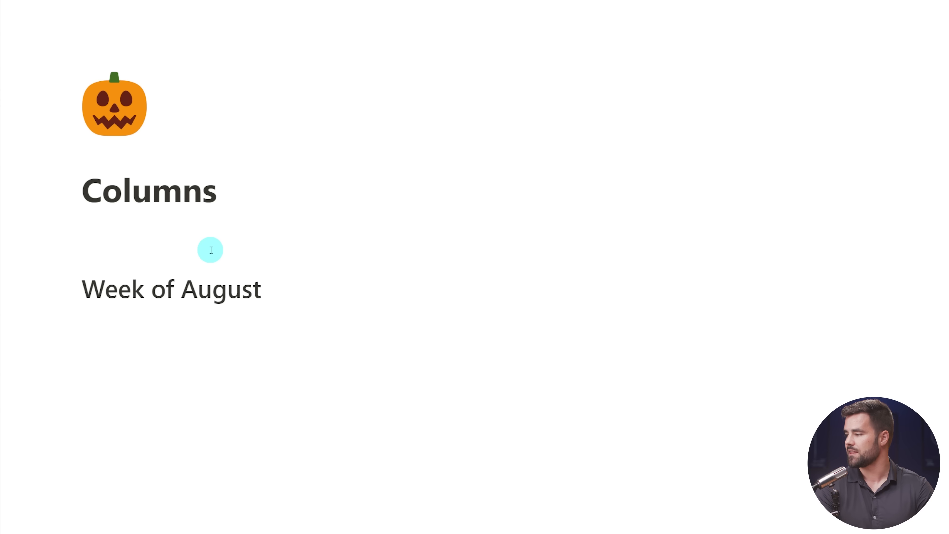
type("Week of August 8, 202")
type("2")
key("Return")
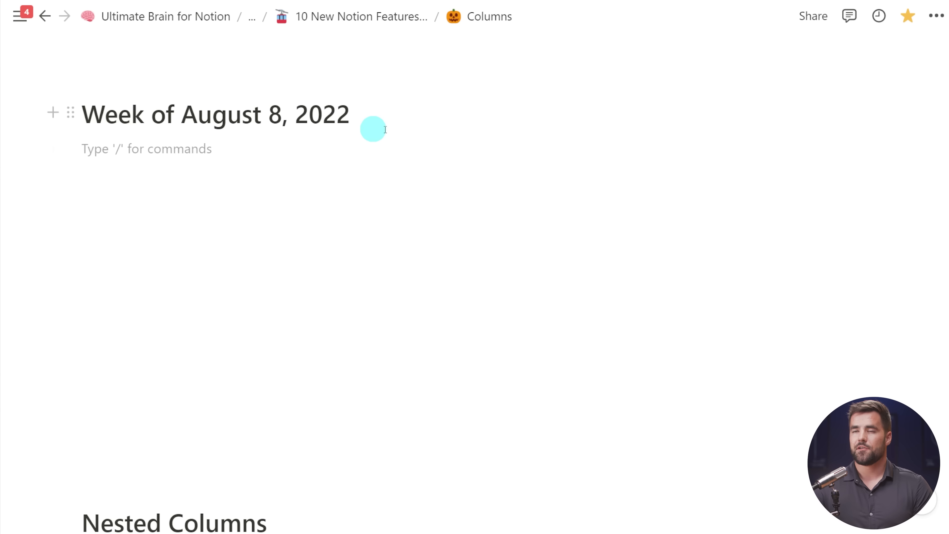
Insert a five-column layout under the week heading and check its empty columns
scroll(386, 129, "down", 1)
scroll(374, 129, "up", 1)
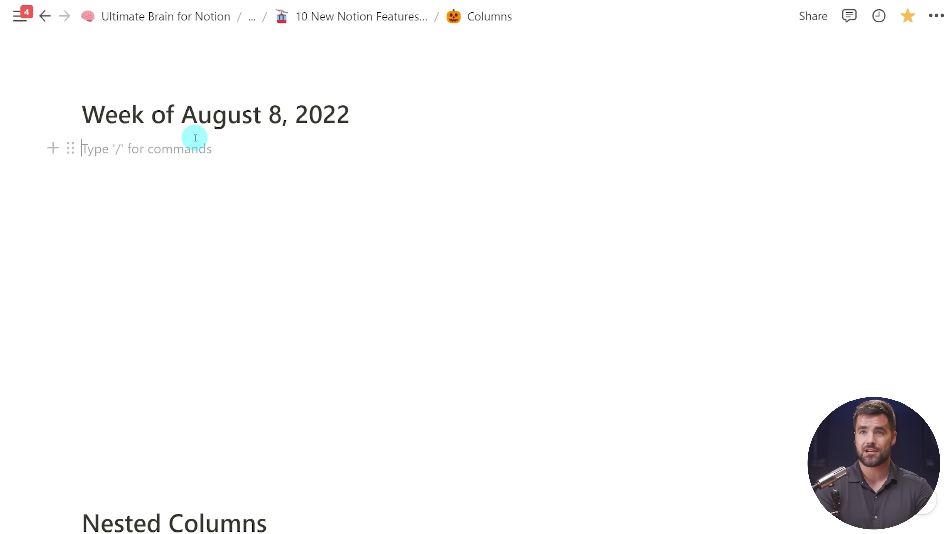
type("/col")
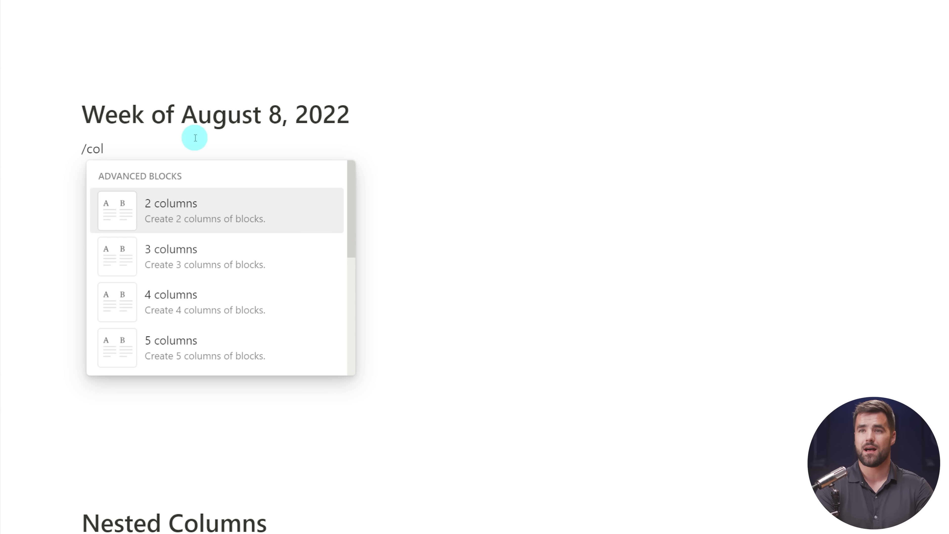
scroll(229, 233, "down", 1)
scroll(241, 228, "up", 1)
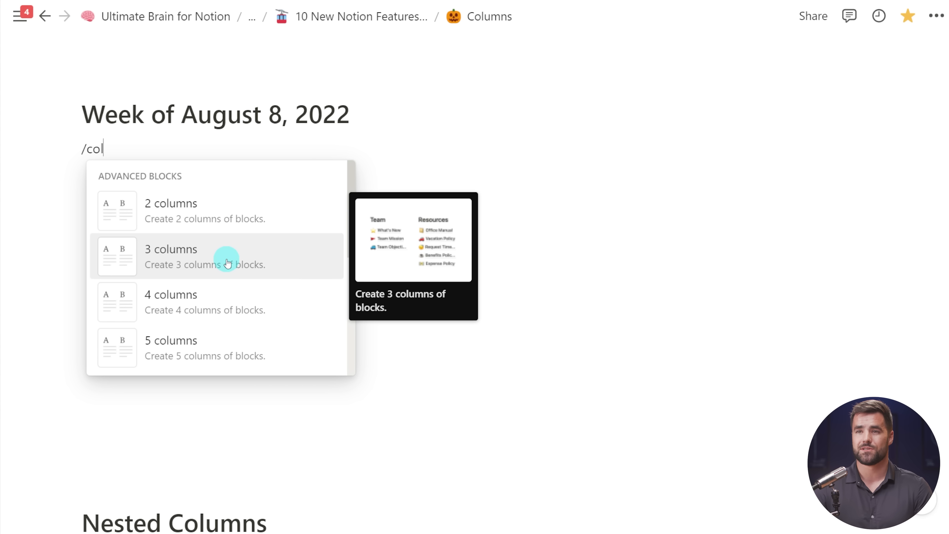
left_click(215, 354)
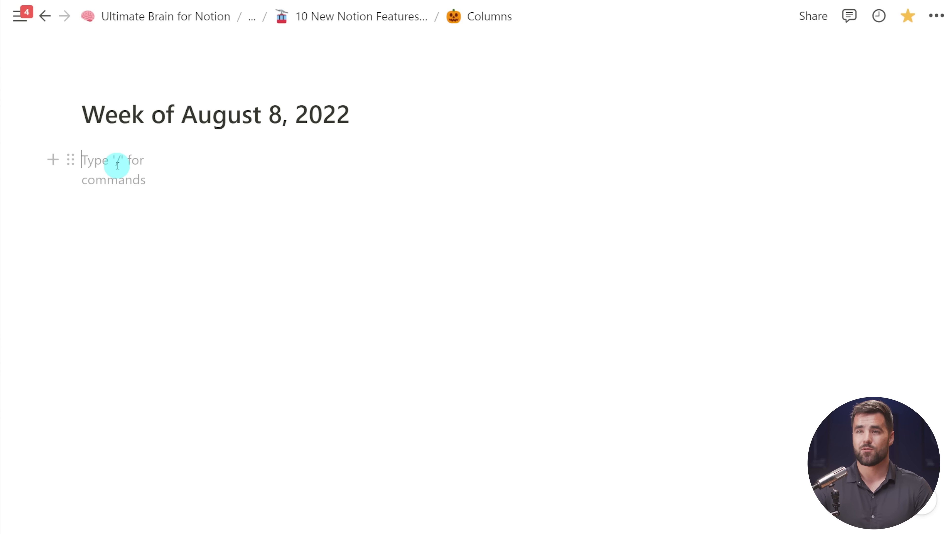
left_click(591, 160)
left_click(755, 160)
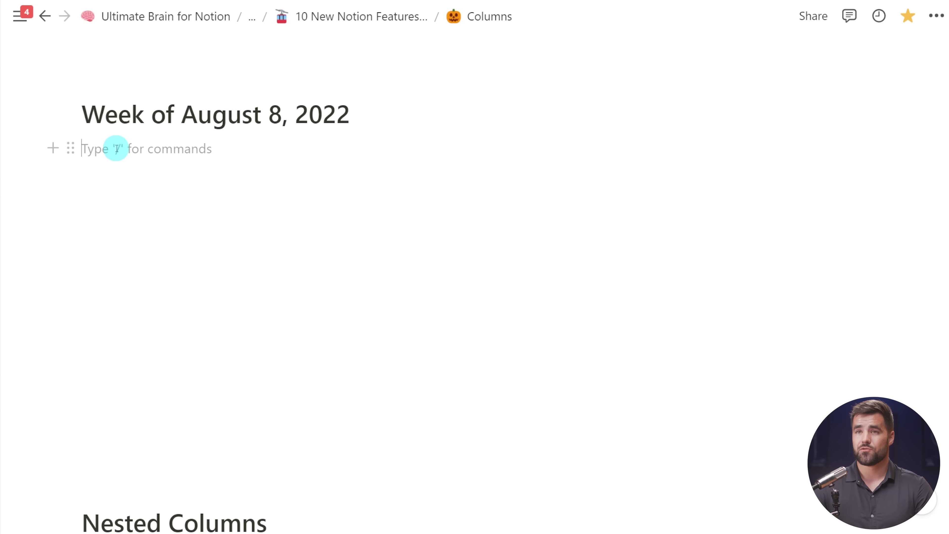
type("/column")
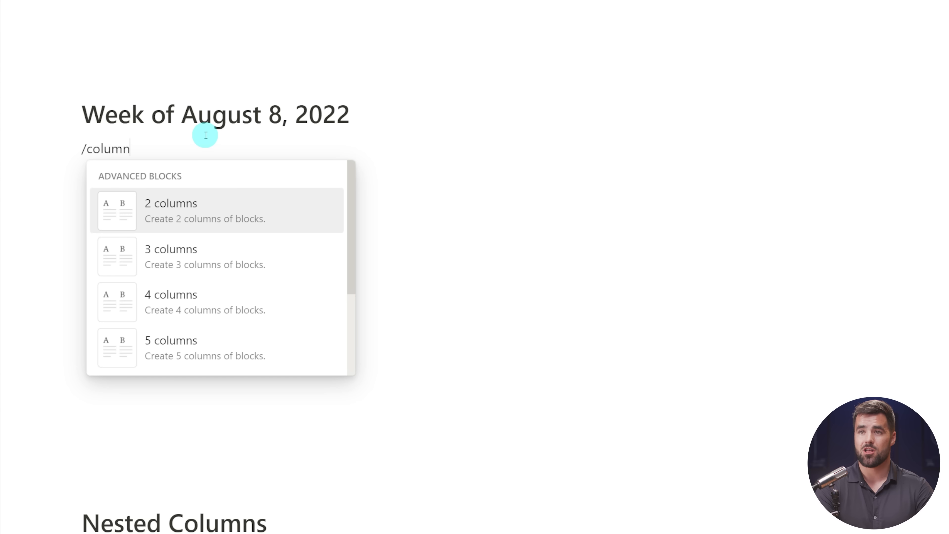
key("BackSpace")
key("BackSpace")
key("BackSpace")
key("BackSpace")
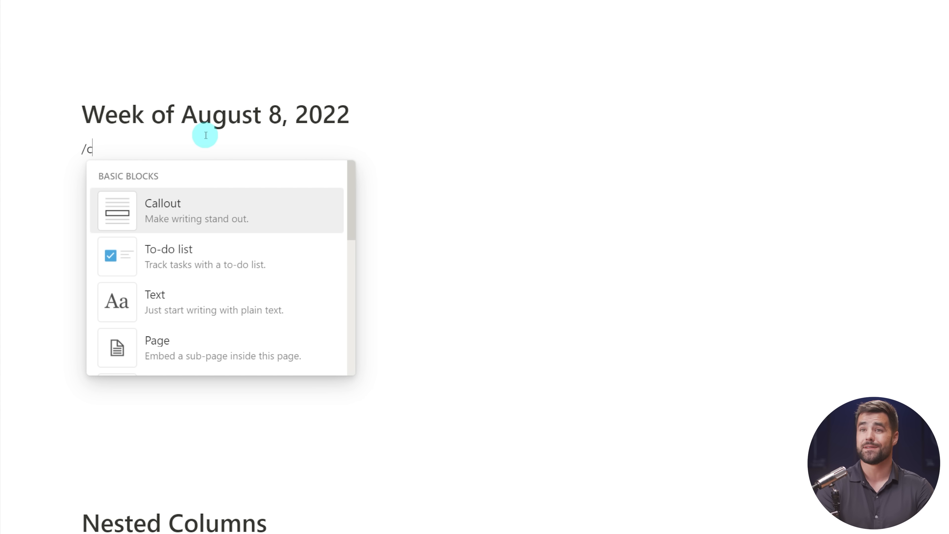
type("3")
key("BackSpace")
type("5")
key("BackSpace")
key("BackSpace")
key("BackSpace")
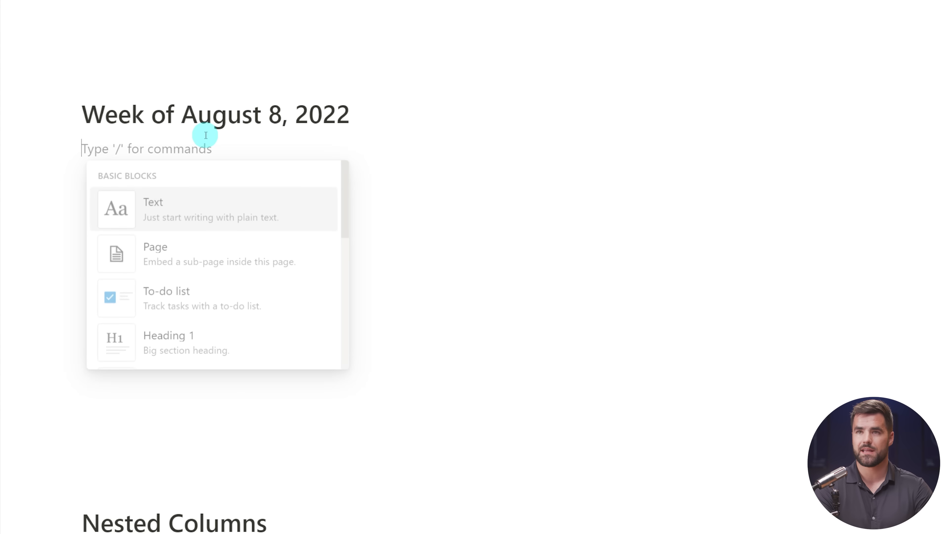
type("/c2")
key("BackSpace")
key("BackSpace")
key("BackSpace")
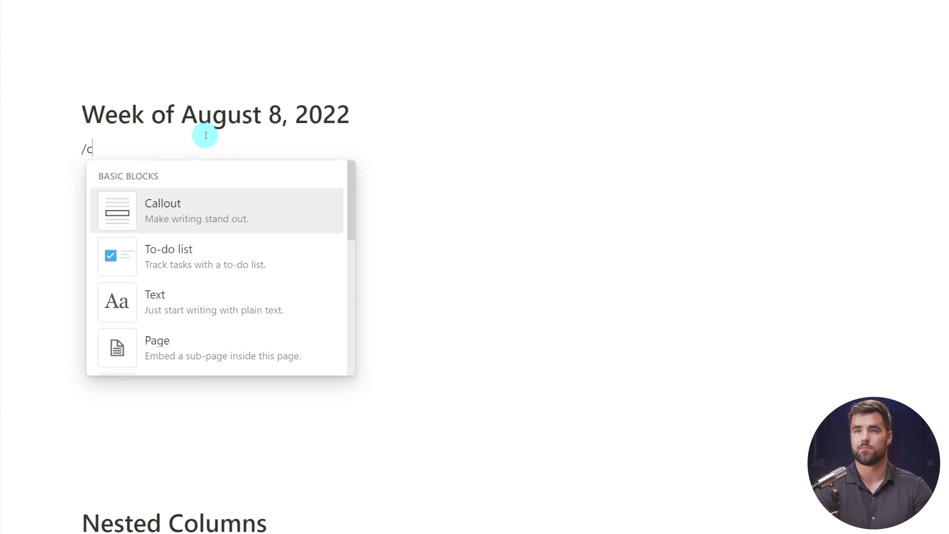
Create a five-column layout under the week heading with Heading 2 titles Monday through Friday
type("/col")
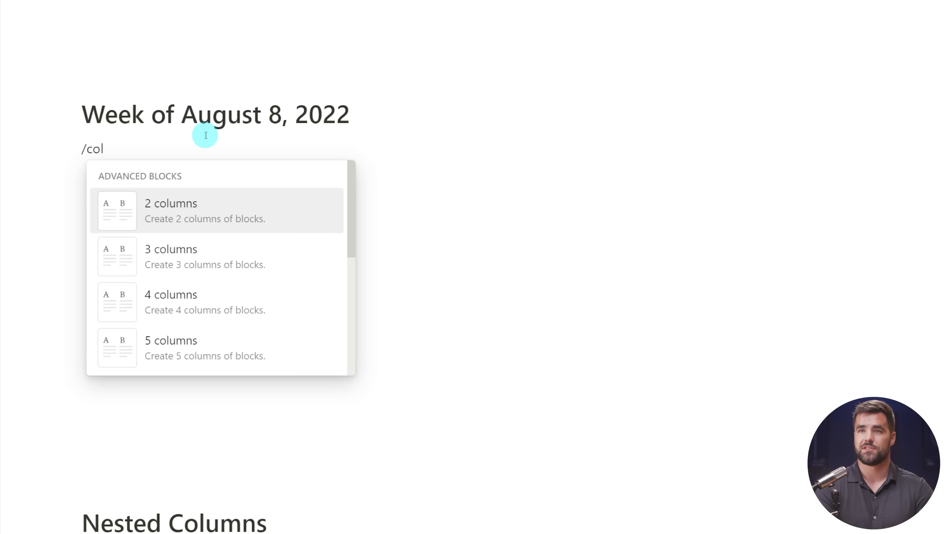
type("5")
key("Return")
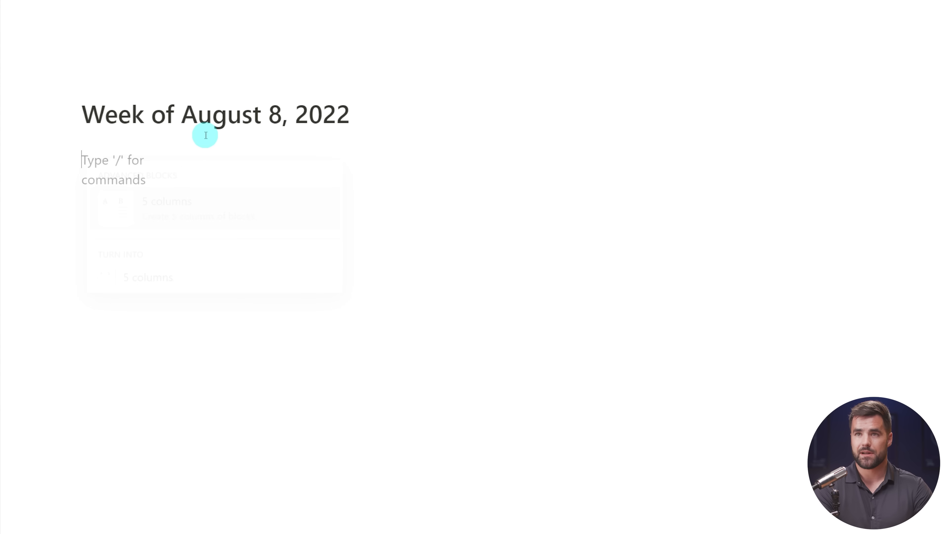
type("/h2")
key("Return")
type("Monday")
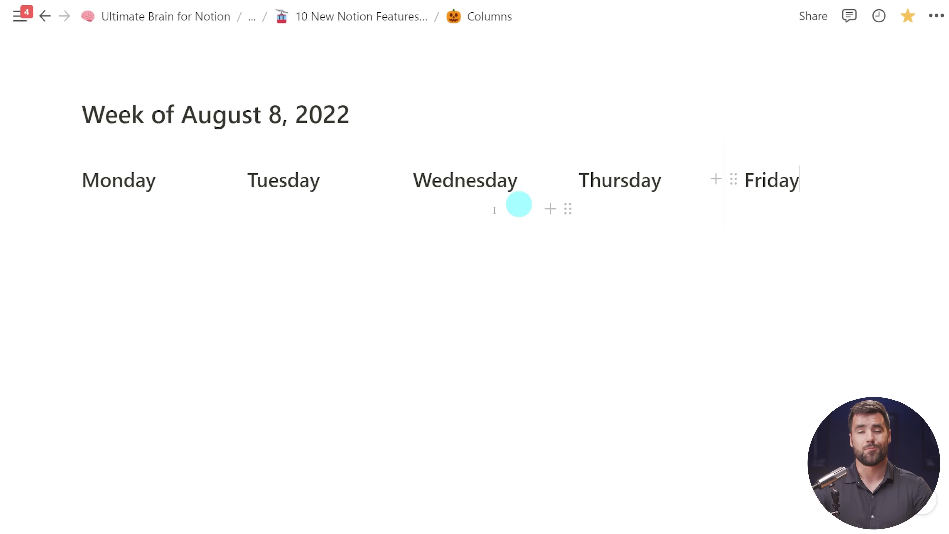
Add an empty to-do item under the Monday heading
left_click(134, 212)
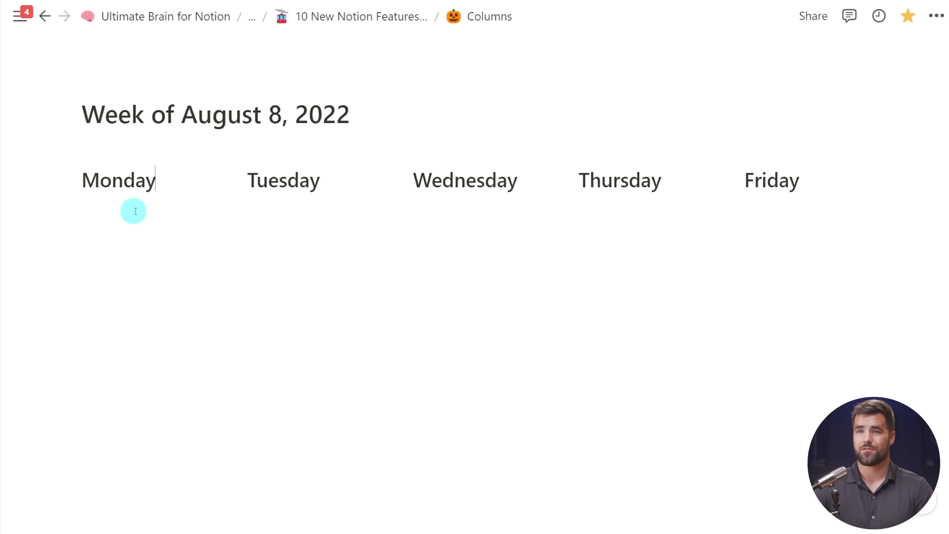
key("Return")
type("[]")
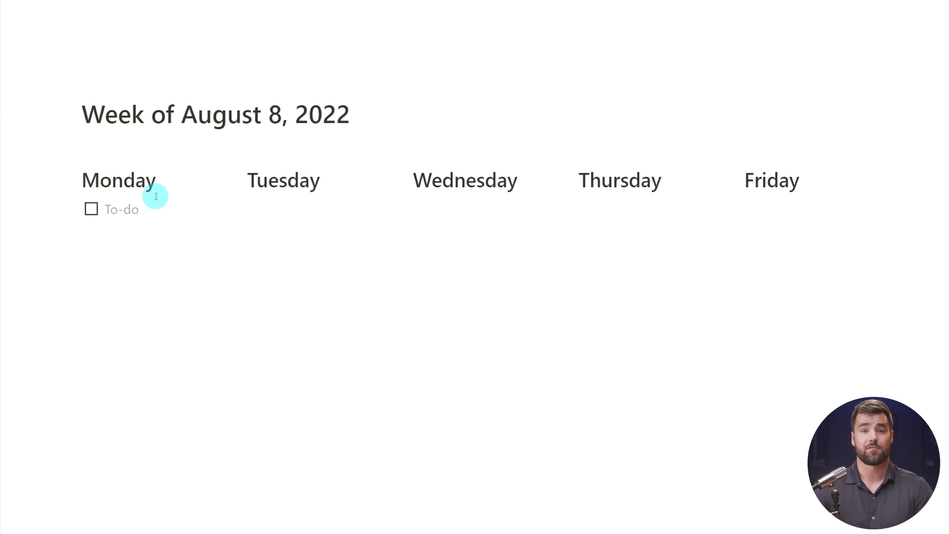
Delete all five weekday columns along with their contents
left_click(64, 165)
left_click_drag(64, 164, 793, 198)
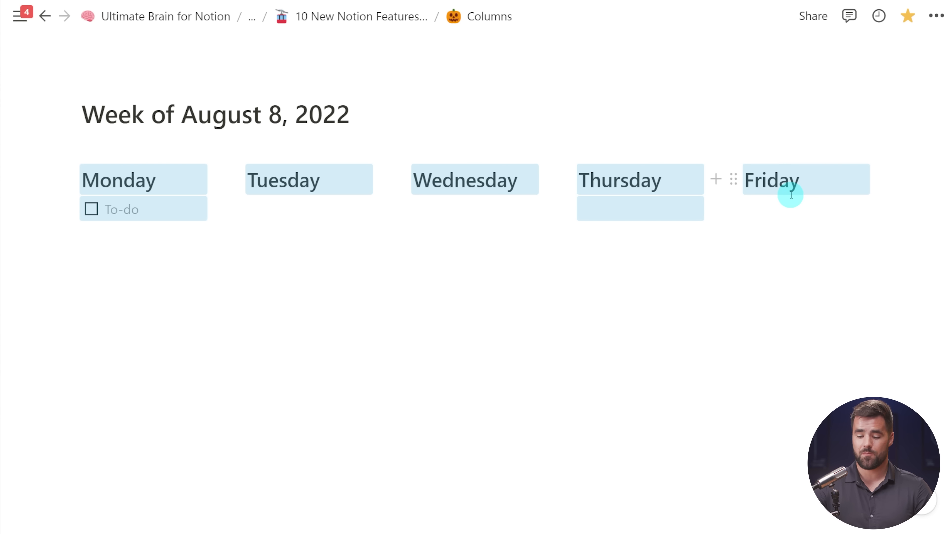
key("BackSpace")
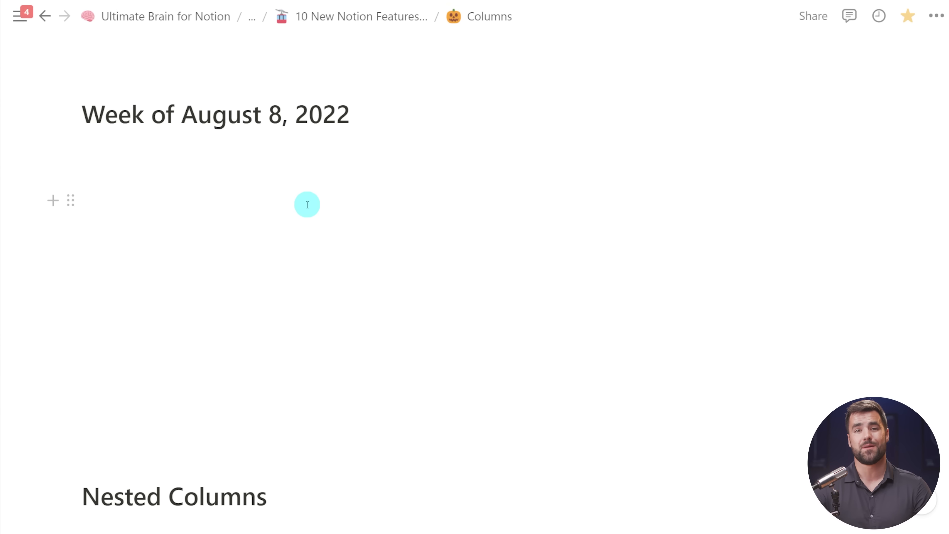
Paste Monday through Friday as stacked Heading 2 blocks under the week heading and turn them all into columns
left_click(182, 176)
type("Monday Tuesday Wednesday Thursday Friday")
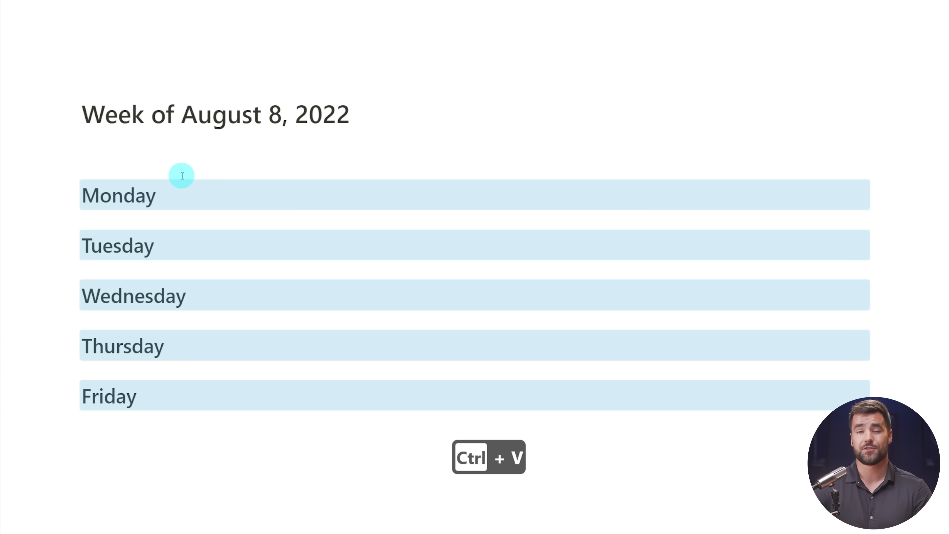
left_click(254, 154)
left_click_drag(37, 173, 186, 406)
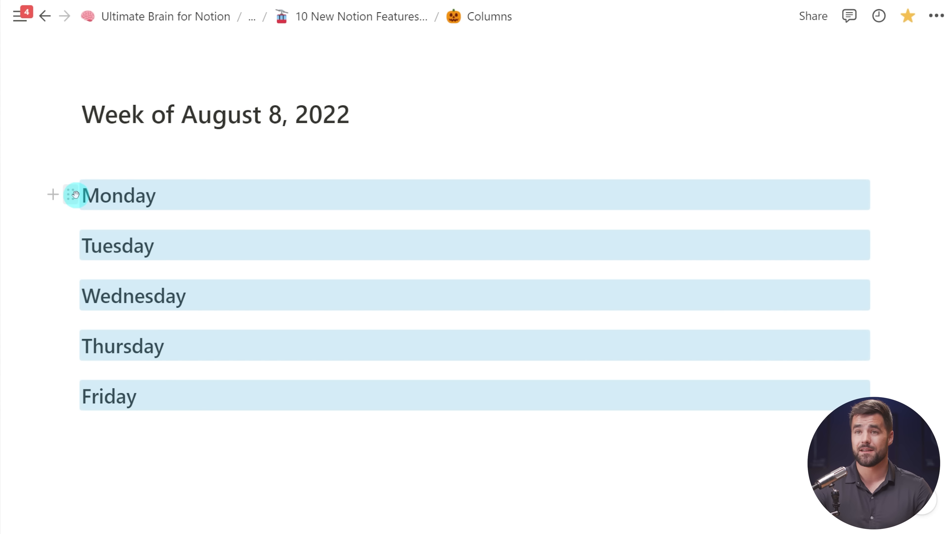
left_click(76, 195)
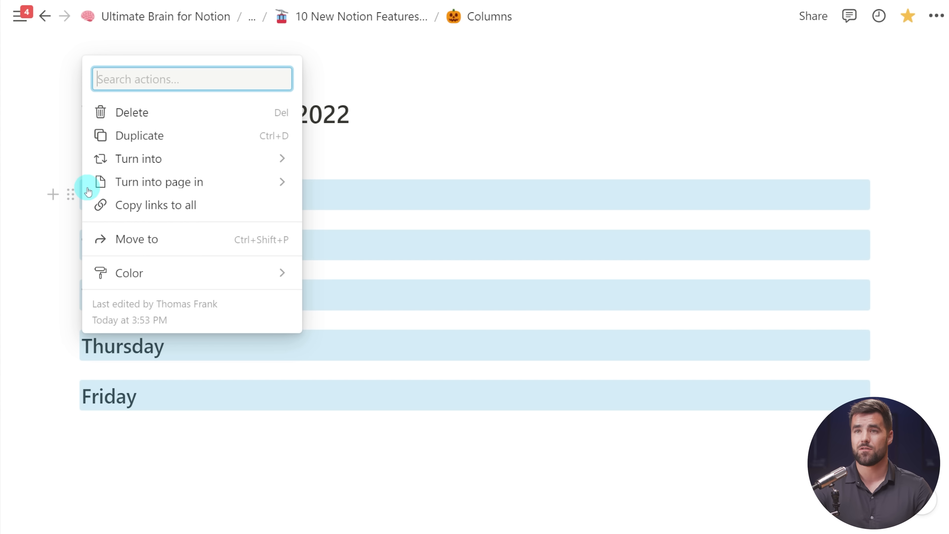
mouse_move(154, 158)
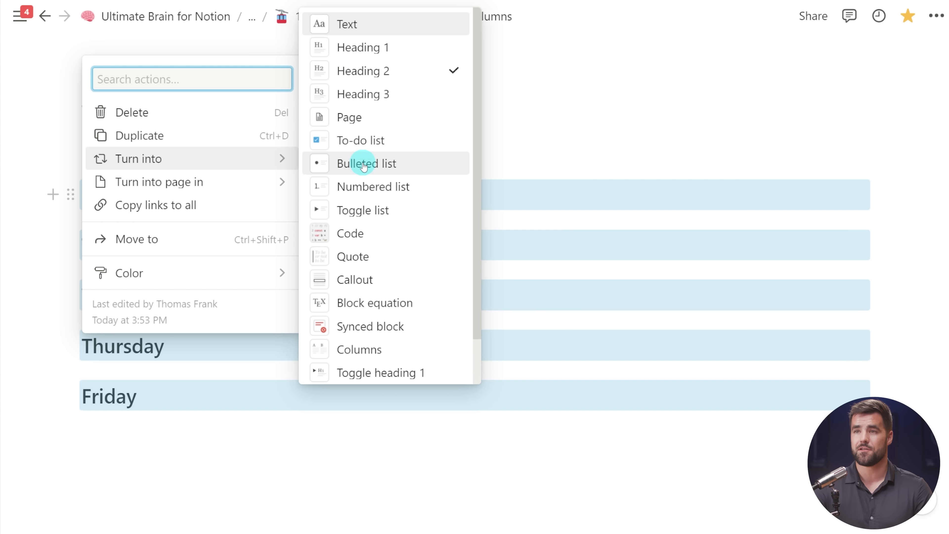
scroll(364, 165, "down", 2)
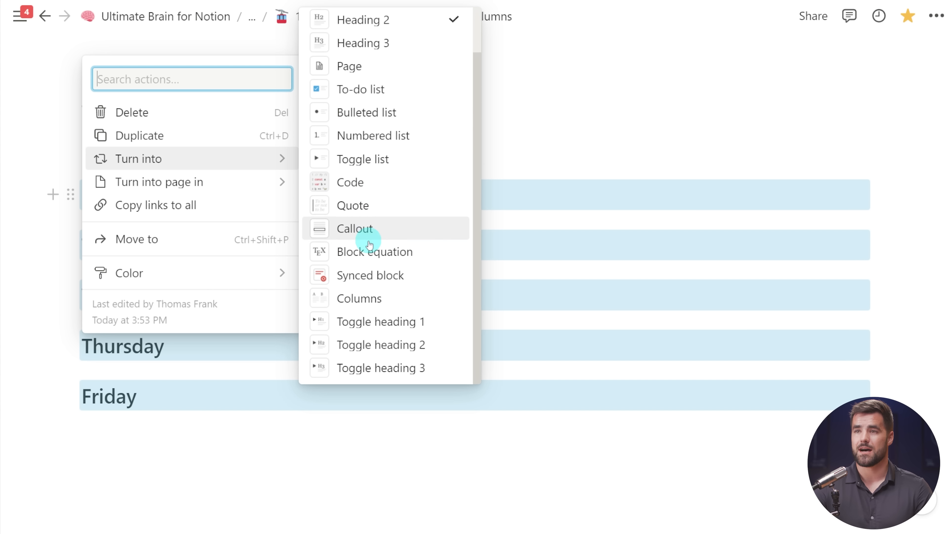
left_click(388, 296)
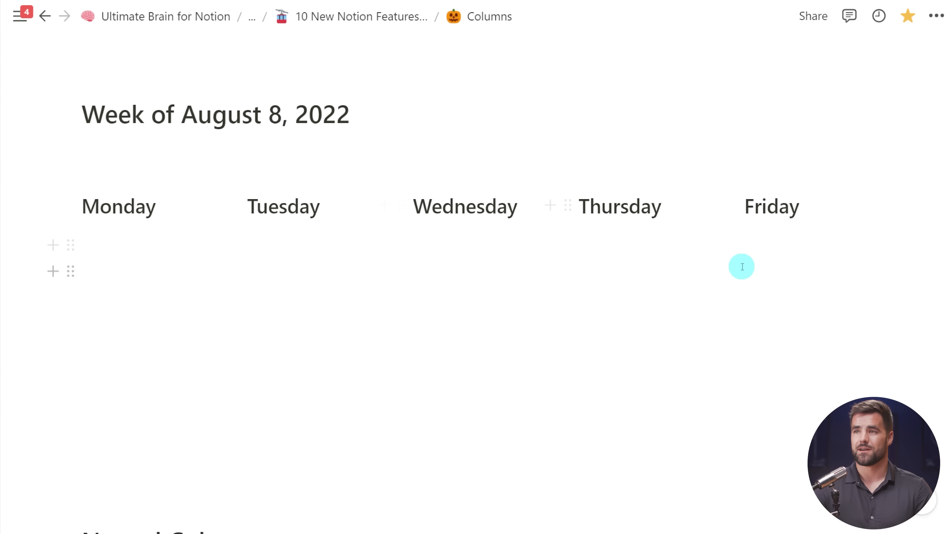
Delete the Tuesday, Wednesday, Thursday and Friday headings, keeping only Monday
left_click_drag(870, 174, 272, 270)
key("Delete")
left_click(207, 187)
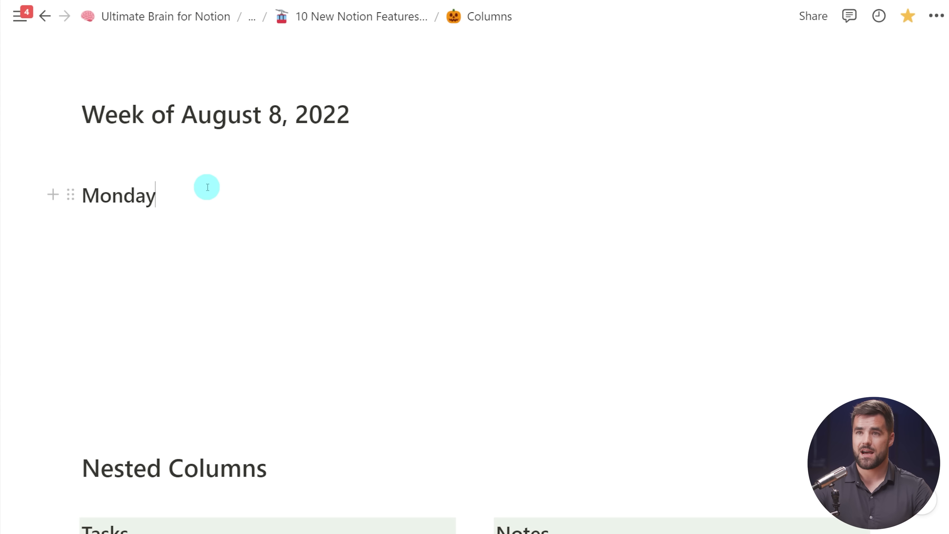
Add an empty block in a new column to the right of the Monday heading
left_click_drag(83, 193, 101, 151)
left_click(371, 141)
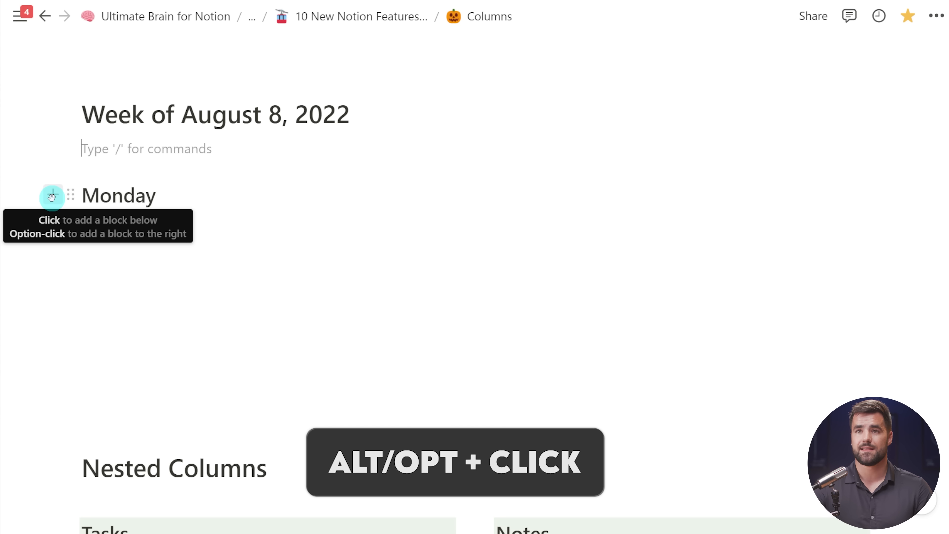
left_click(52, 196, "alt")
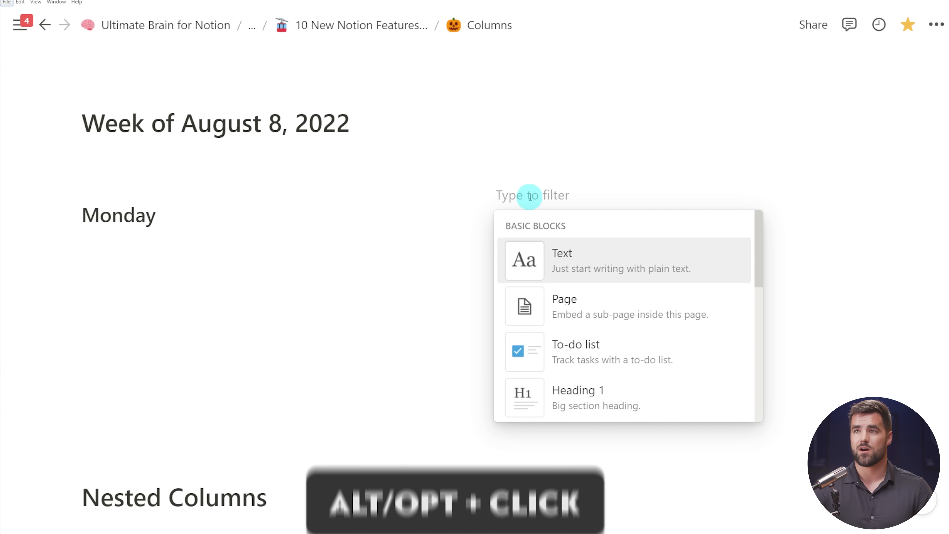
key("Escape")
Turn the Call mom and Get Car to-dos under the Tasks heading into side-by-side columns
scroll(526, 202, "down", 7)
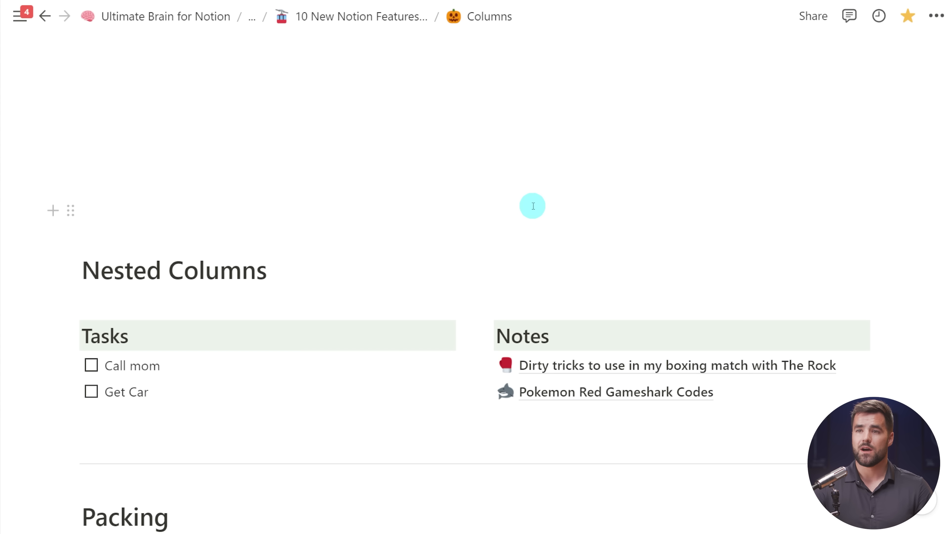
scroll(528, 189, "down", 3)
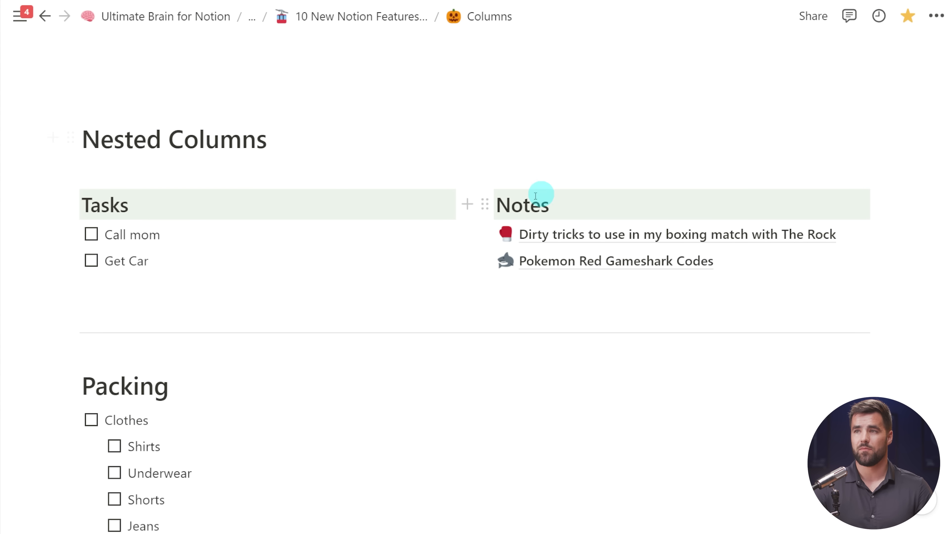
scroll(792, 188, "down", 2)
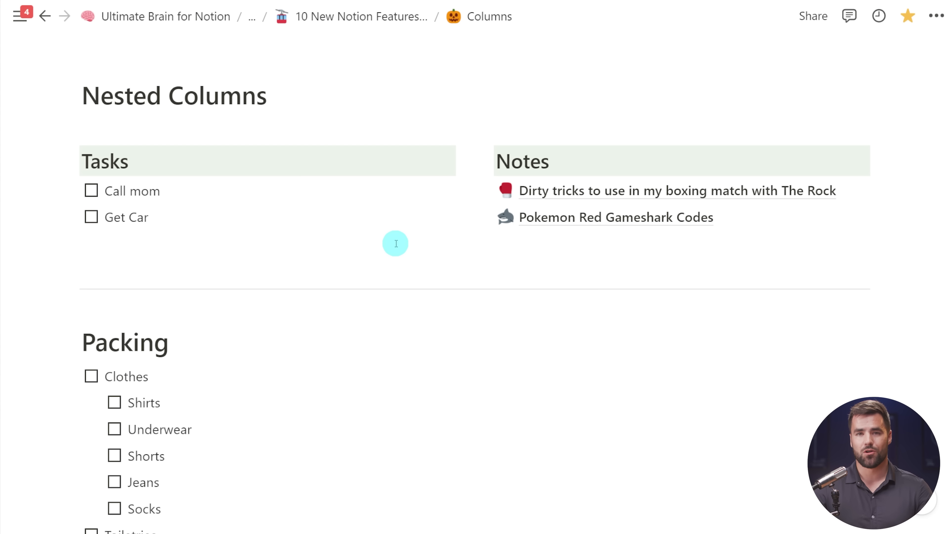
scroll(398, 235, "down", 1)
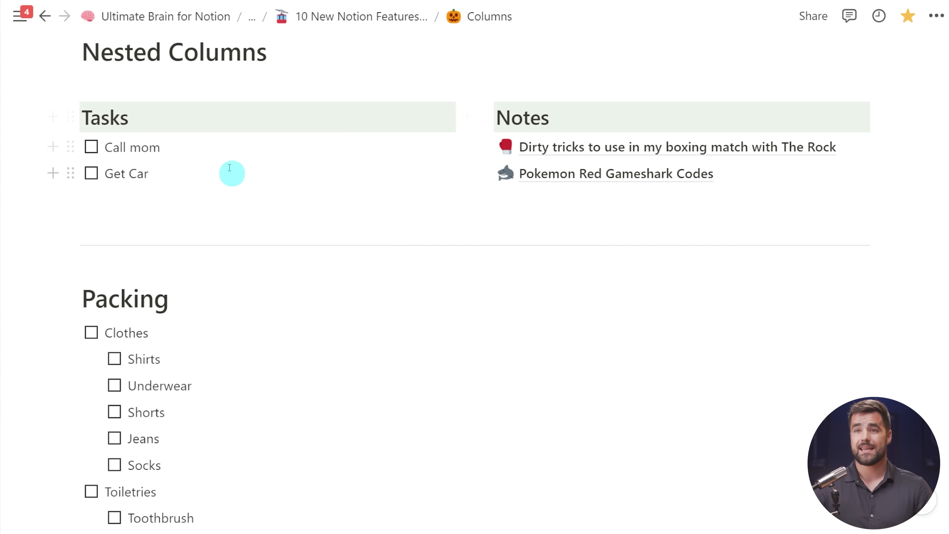
mouse_move(74, 172)
left_mouse_down()
mouse_move(314, 134)
mouse_move(470, 146)
mouse_move(307, 148)
mouse_move(434, 154)
mouse_move(77, 171)
left_mouse_up()
left_click_drag(44, 204, 275, 157)
left_click(72, 146)
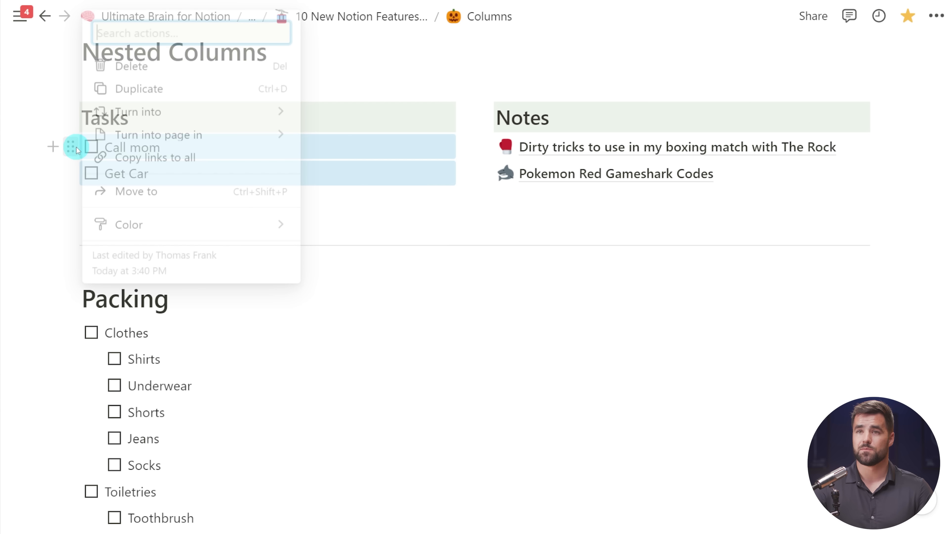
mouse_move(201, 112)
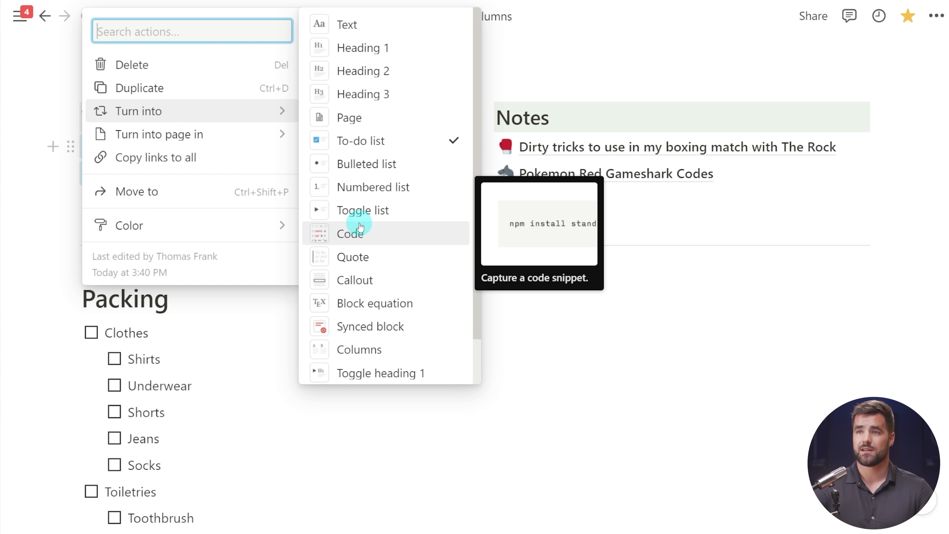
scroll(359, 246, "down", 1)
left_click(363, 301)
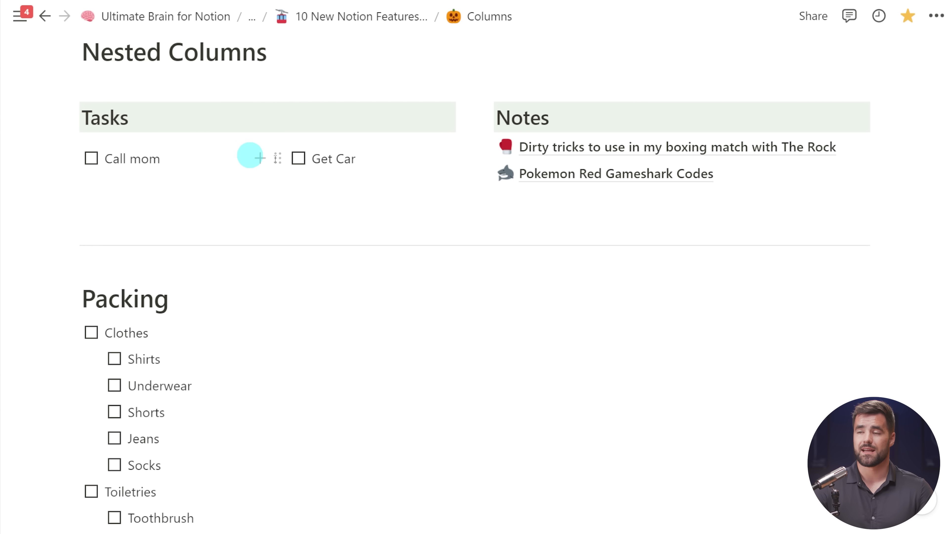
Insert a two-column layout directly below the Notes heading and move the two note page links into its separate columns
left_click(572, 110)
key("Return")
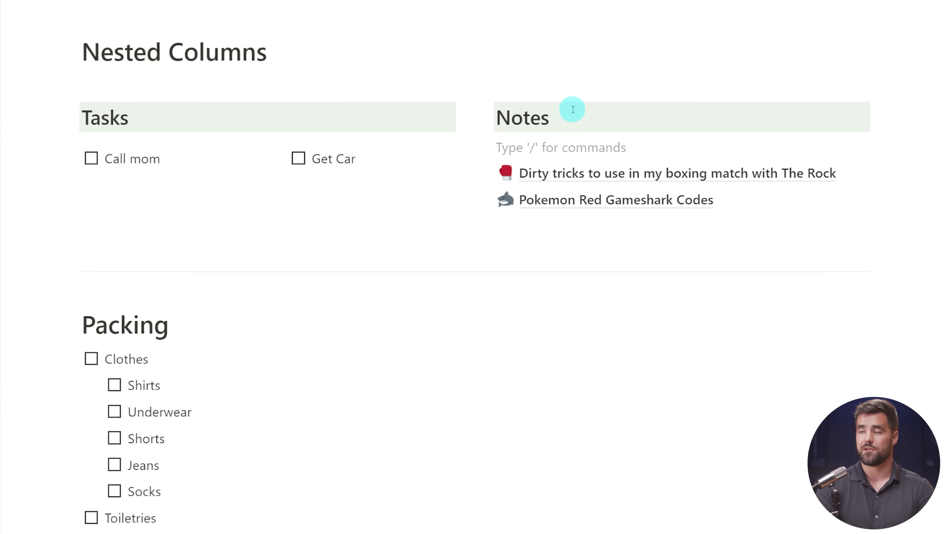
type("/col")
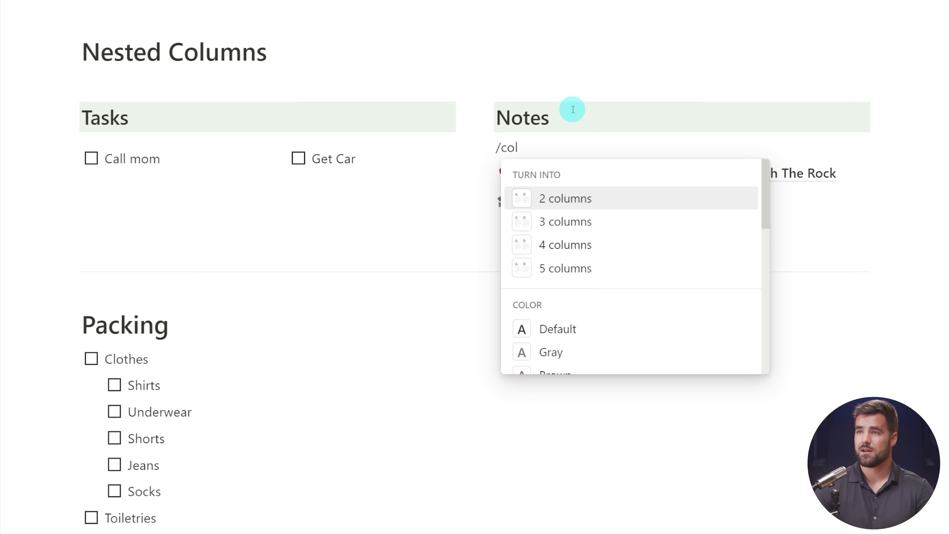
left_click(573, 197)
left_click(723, 159)
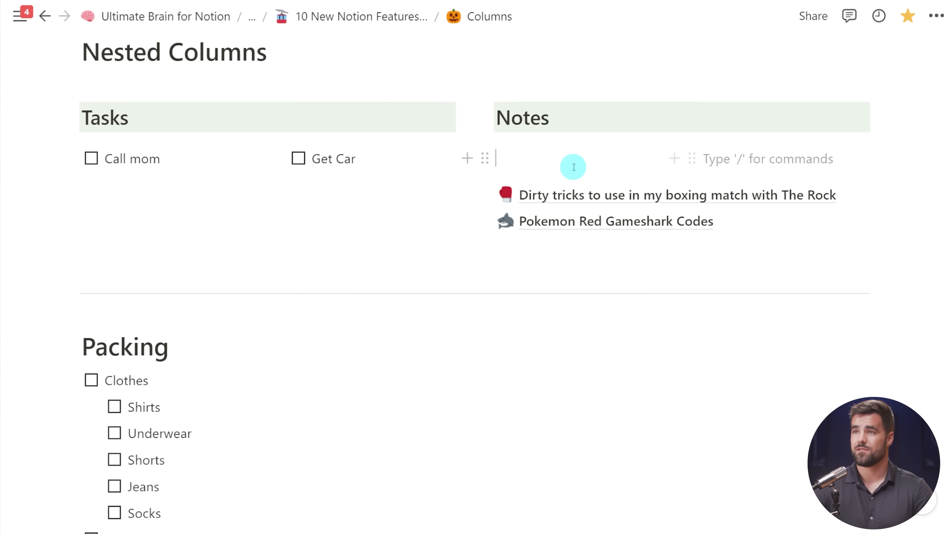
left_click_drag(485, 195, 505, 159)
left_click_drag(485, 220, 740, 147)
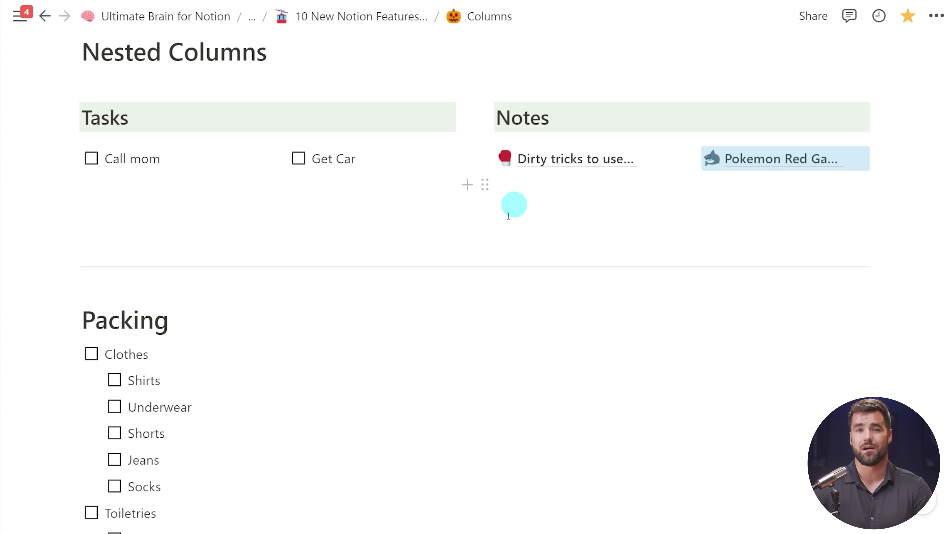
Turn the Clothes, Toiletries and Tech checklists under the Packing heading into columns, keeping their nested items
scroll(550, 222, "down", 6)
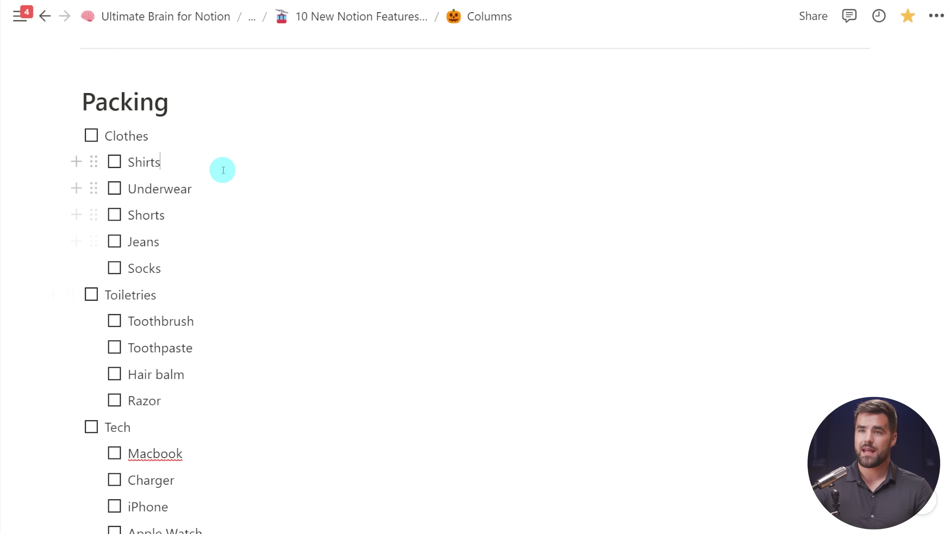
scroll(226, 448, "down", 2)
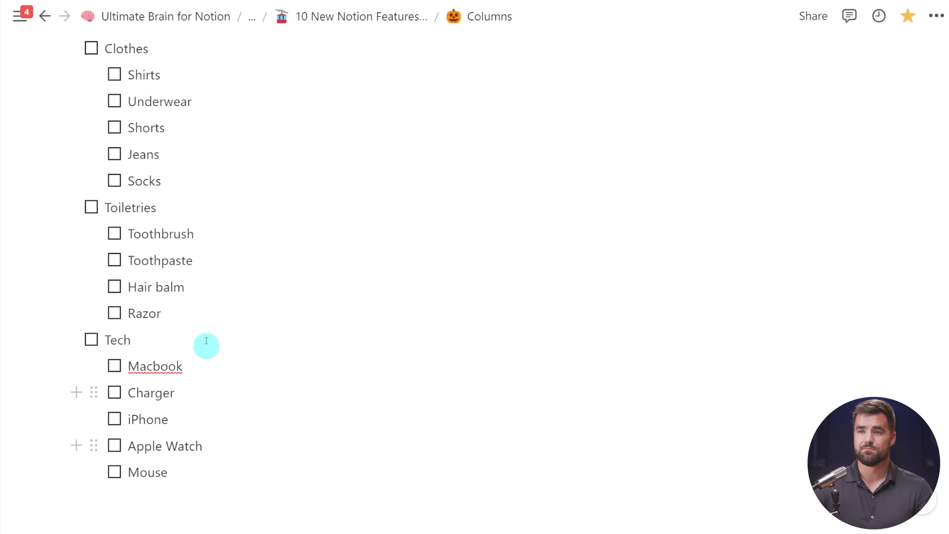
scroll(227, 400, "up", 2)
scroll(232, 401, "down", 2)
left_click_drag(101, 429, 194, 157)
scroll(157, 211, "down", 5)
scroll(157, 211, "up", 7)
left_click(72, 153)
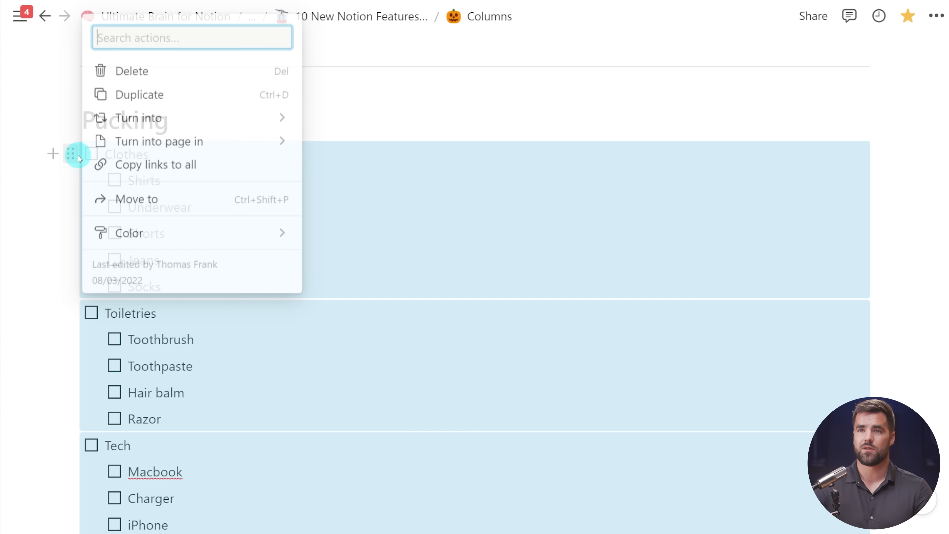
mouse_move(295, 118)
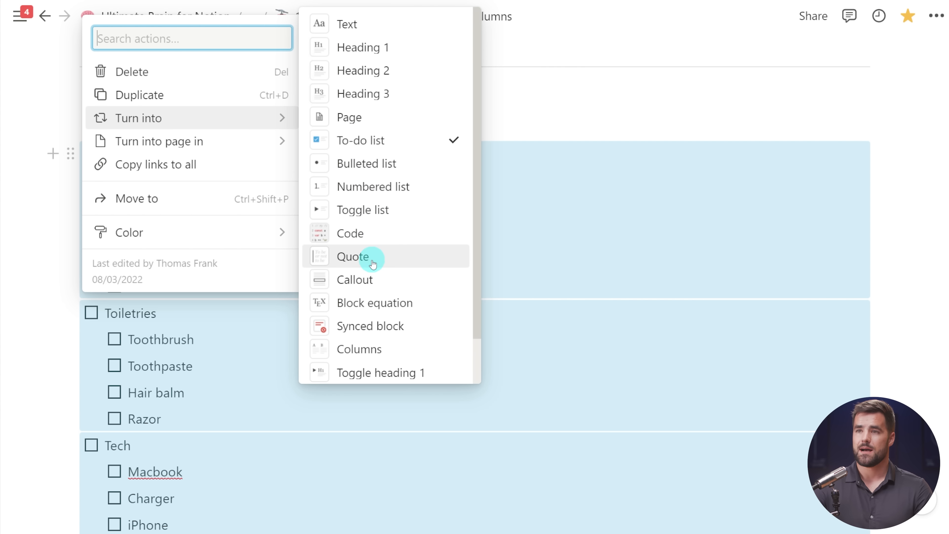
scroll(371, 269, "down", 2)
left_click(374, 302)
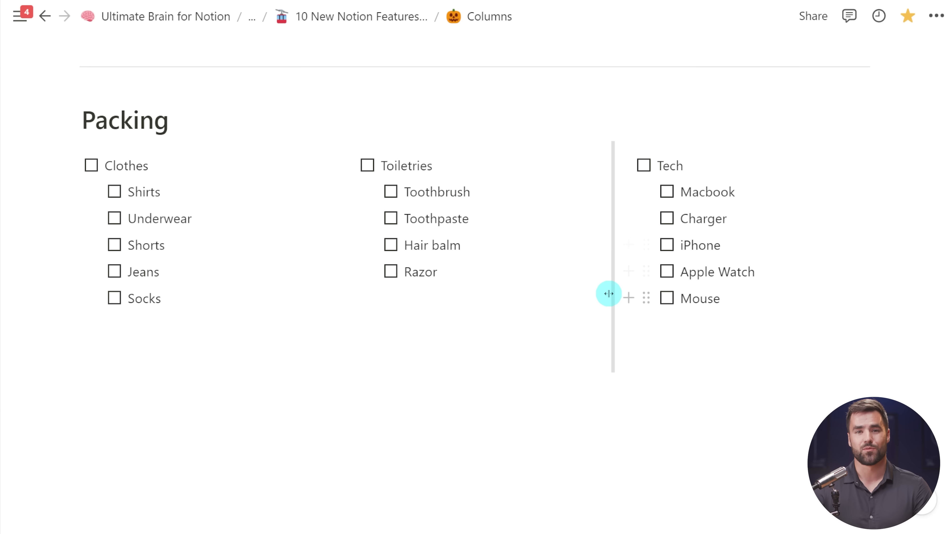
Create a toggle list named Toggle below the Monday heading and insert a three-column layout inside it
scroll(600, 333, "up", 10)
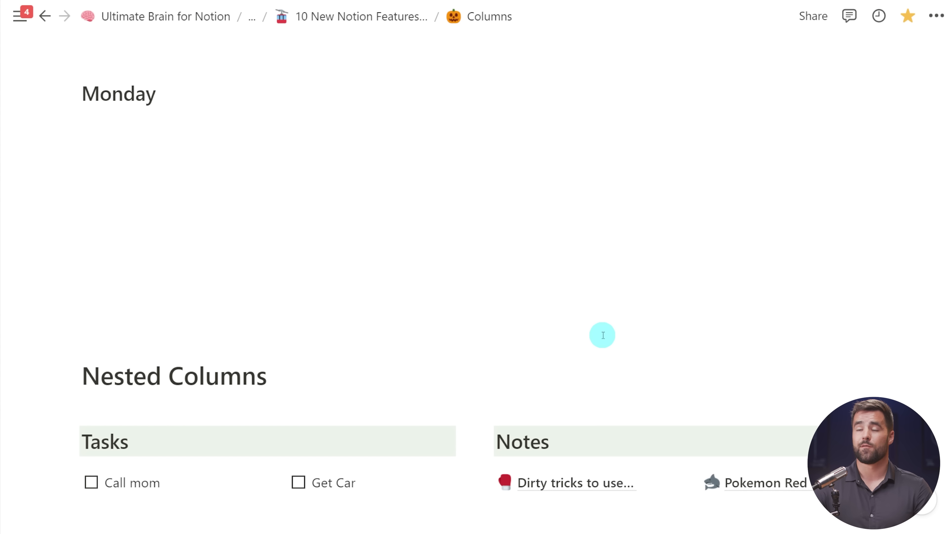
scroll(603, 335, "up", 3)
left_click(189, 279)
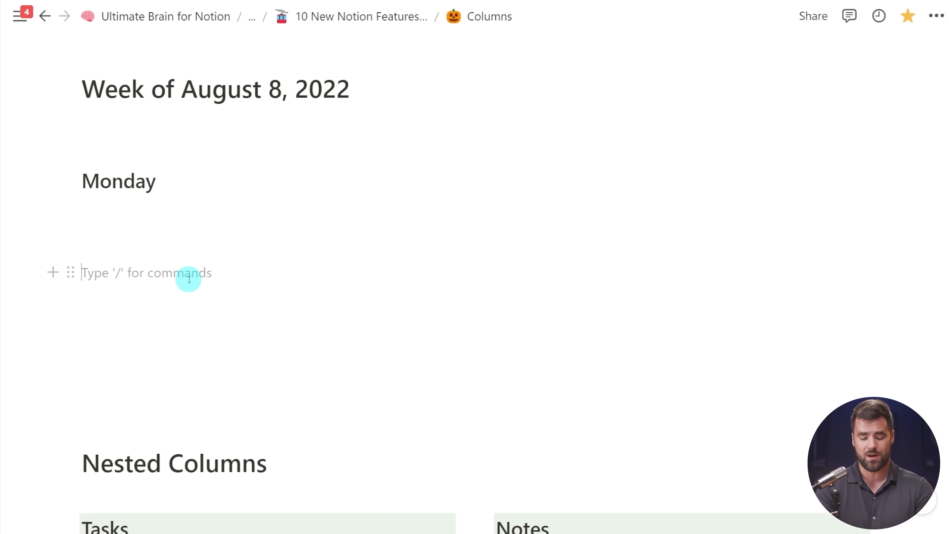
type(">")
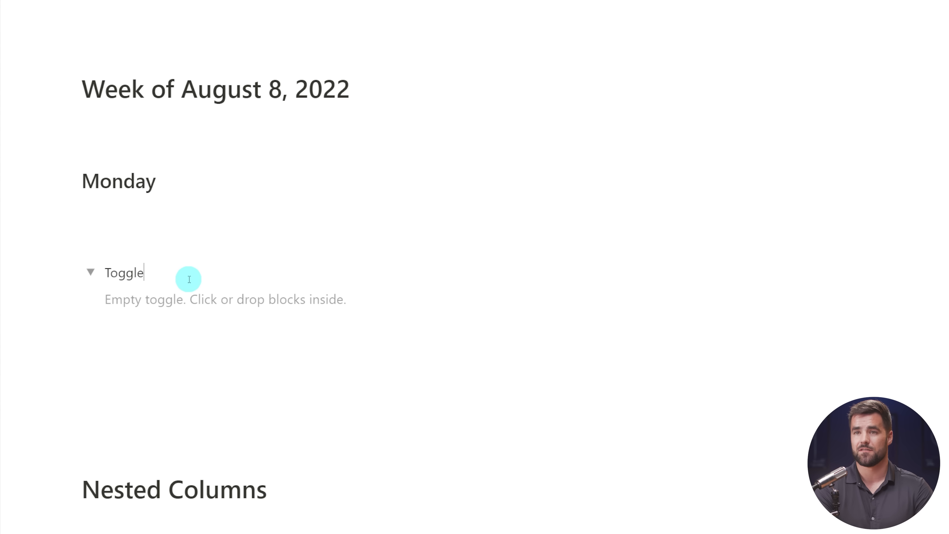
left_click(219, 301)
type("/col")
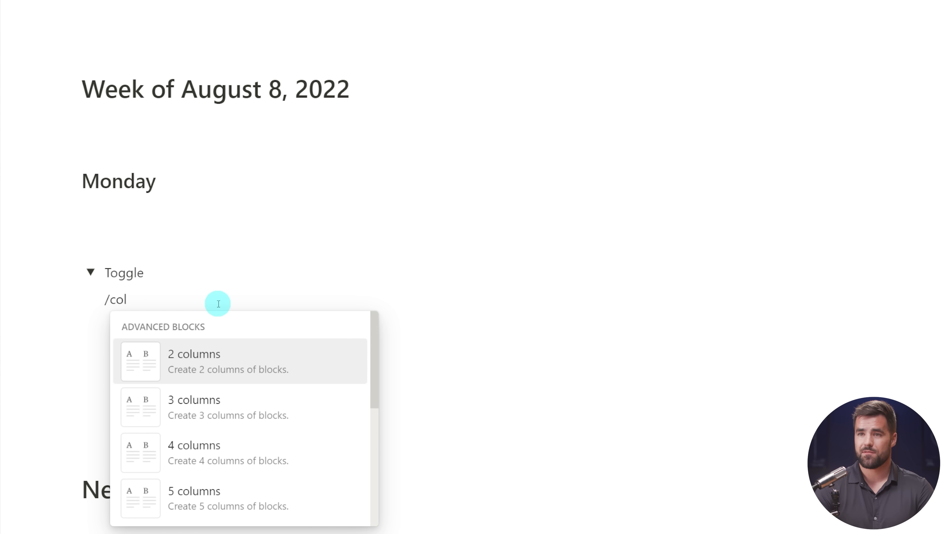
left_click(206, 365)
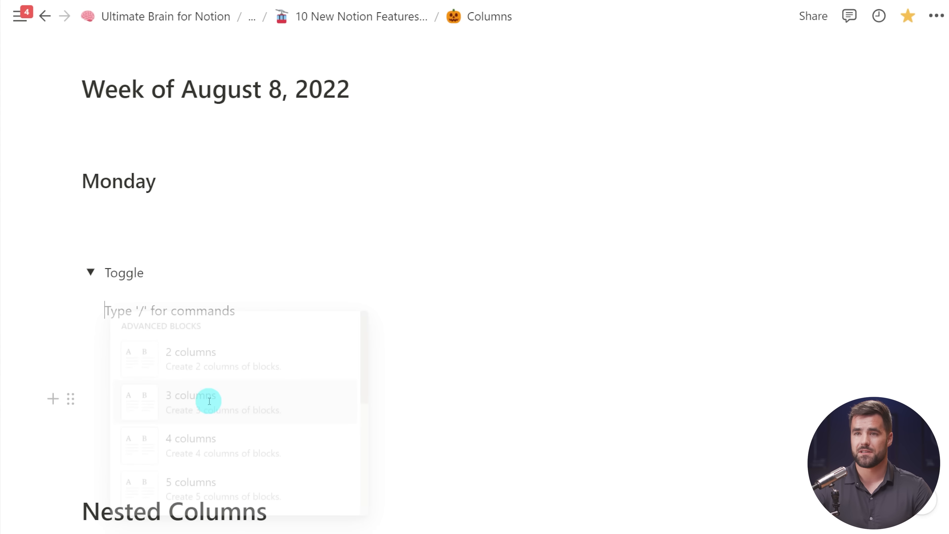
left_click(359, 315)
left_click(428, 314)
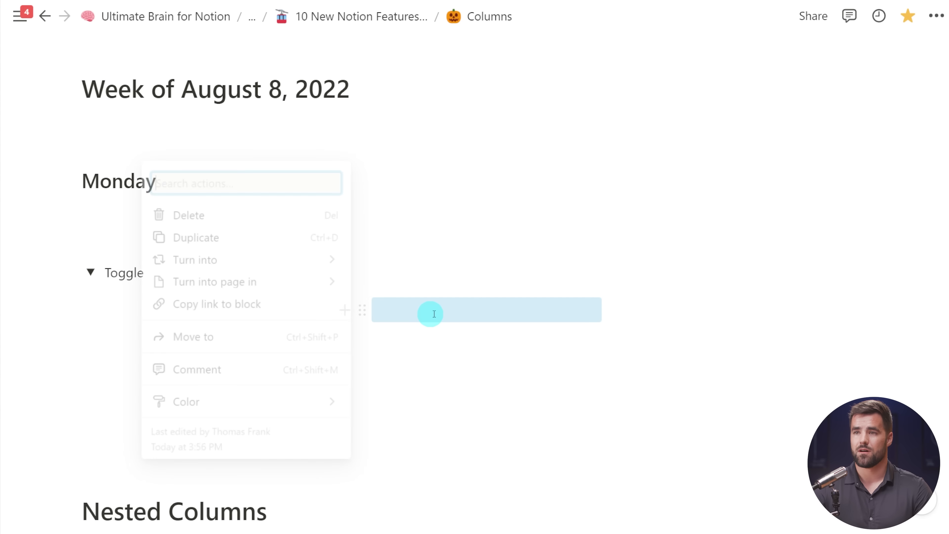
left_click(450, 313)
left_click(682, 309)
left_click(441, 310)
left_click(205, 310)
left_click(441, 311)
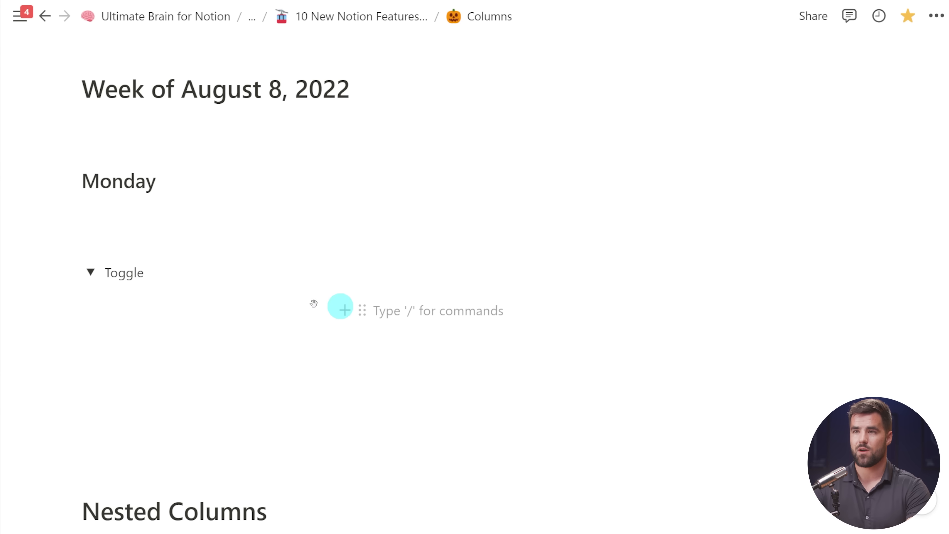
Delete the toggle below the Monday heading together with the columns inside it
left_click_drag(54, 250, 211, 314)
key("BackSpace")
scroll(212, 282, "down", 3)
scroll(218, 282, "up", 3)
Insert a column layout in the empty block directly below the Monday heading
left_click(140, 216)
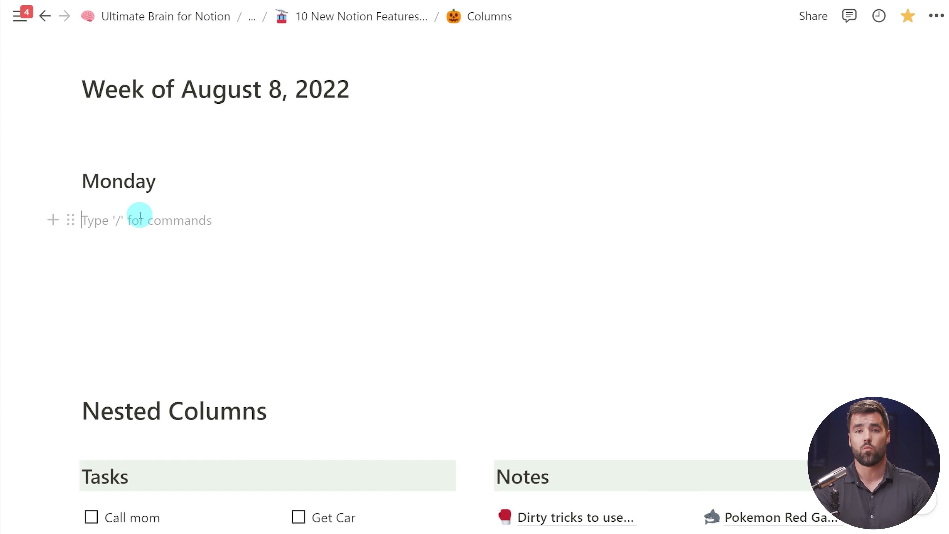
type("/col")
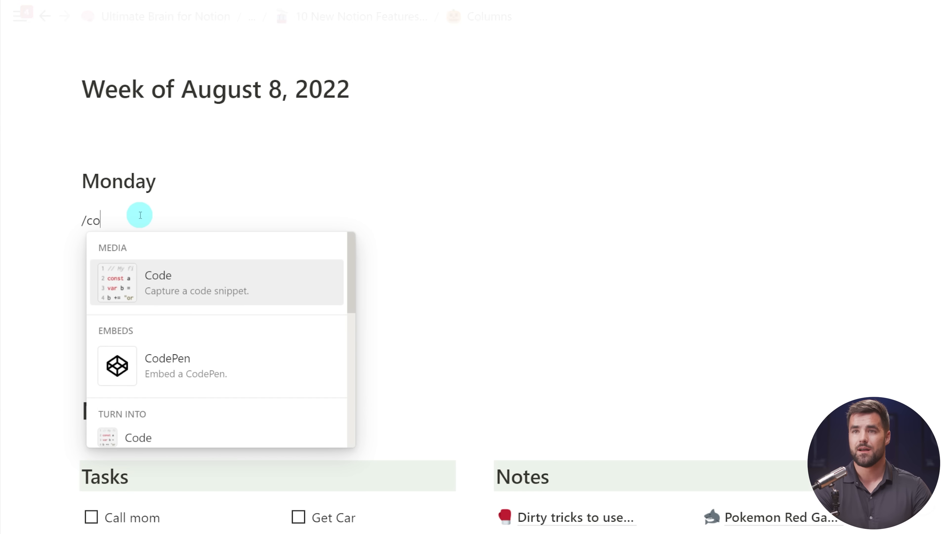
left_click(212, 324)
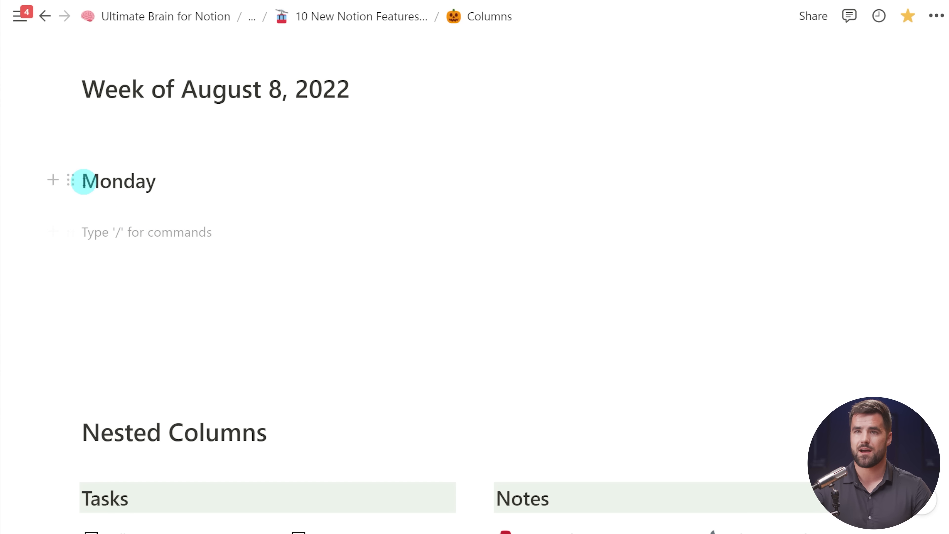
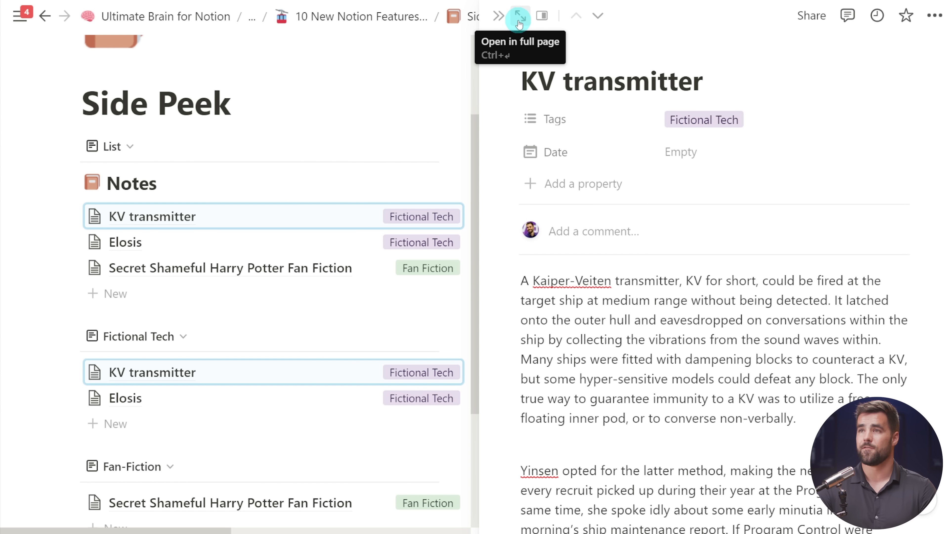
Switch the open KV transmitter note from side peek to center peek, and close it
left_click(542, 16)
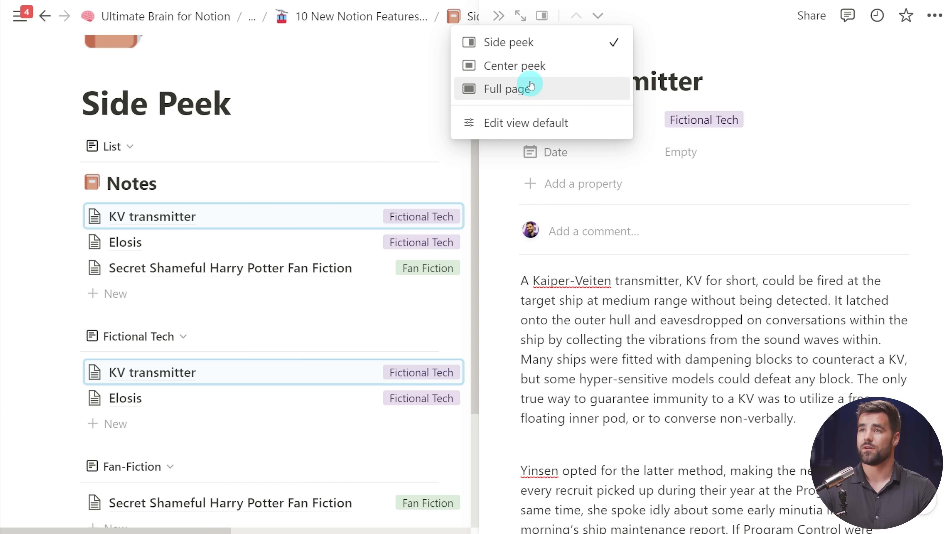
left_click(528, 68)
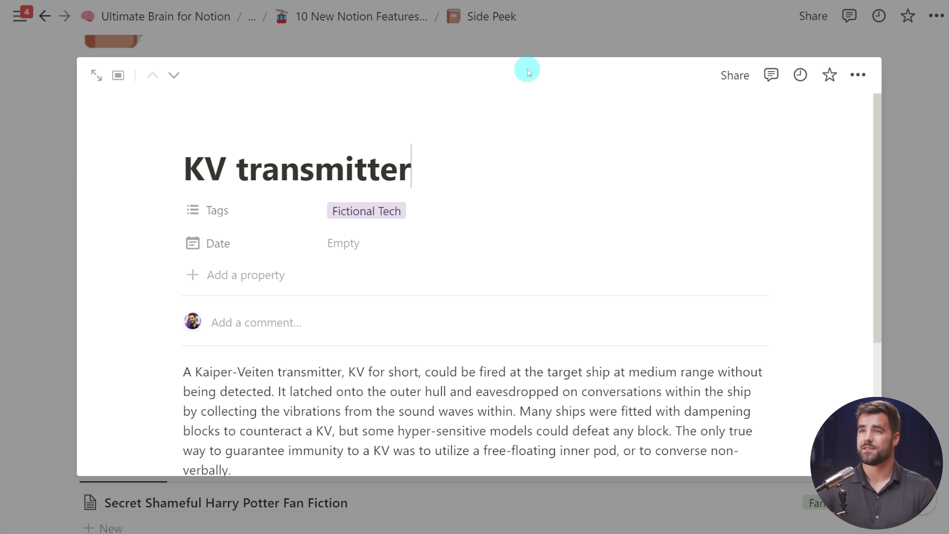
left_click(533, 31)
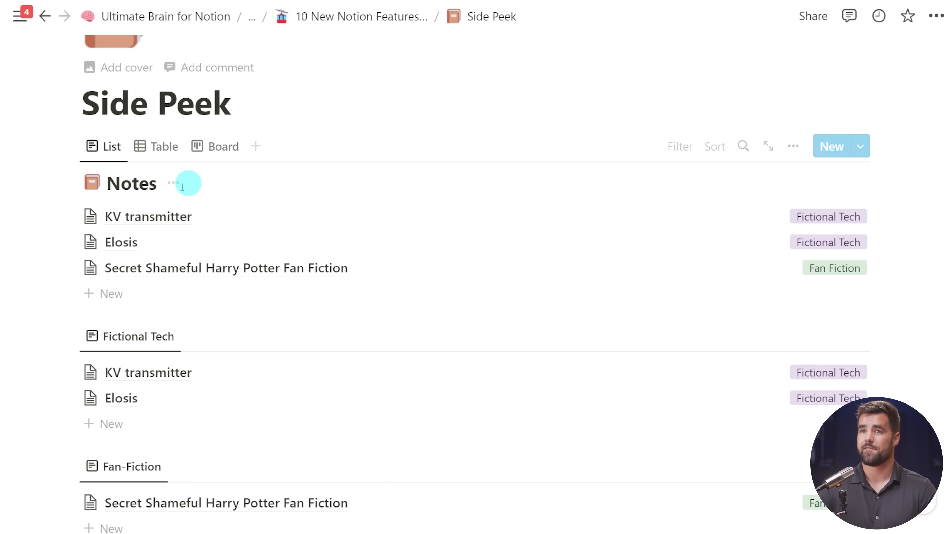
Open the KV transmitter note in side peek from the Notes list and resize the peek pane, first narrower and finally wider
left_click(146, 216)
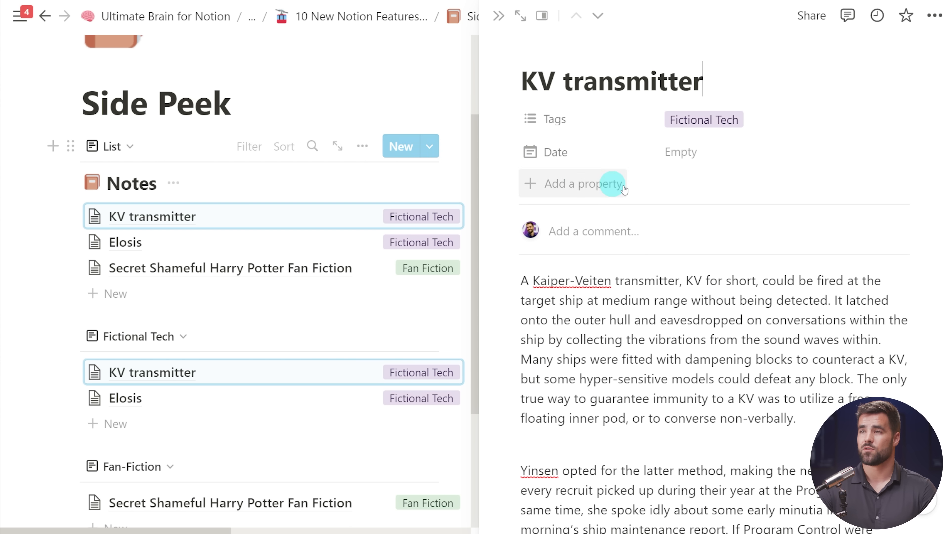
key("Escape")
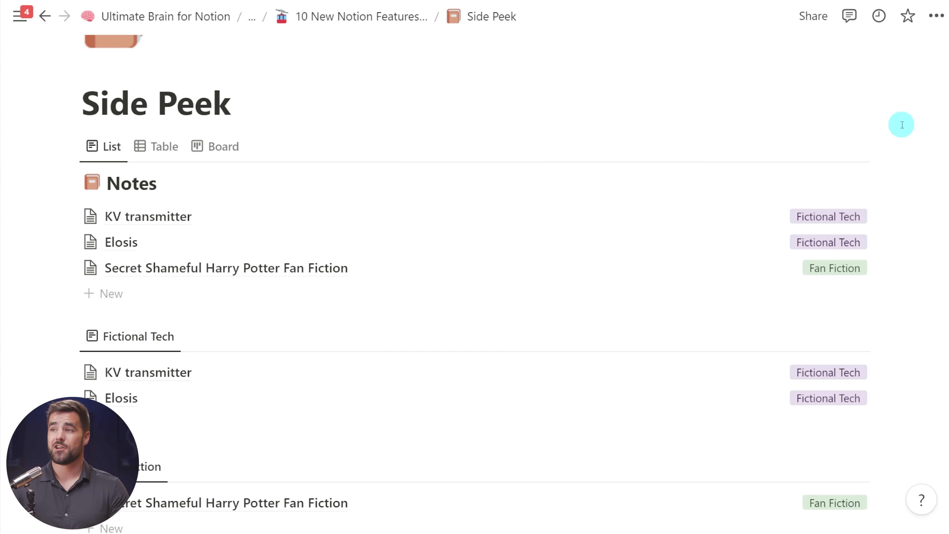
left_click(170, 216)
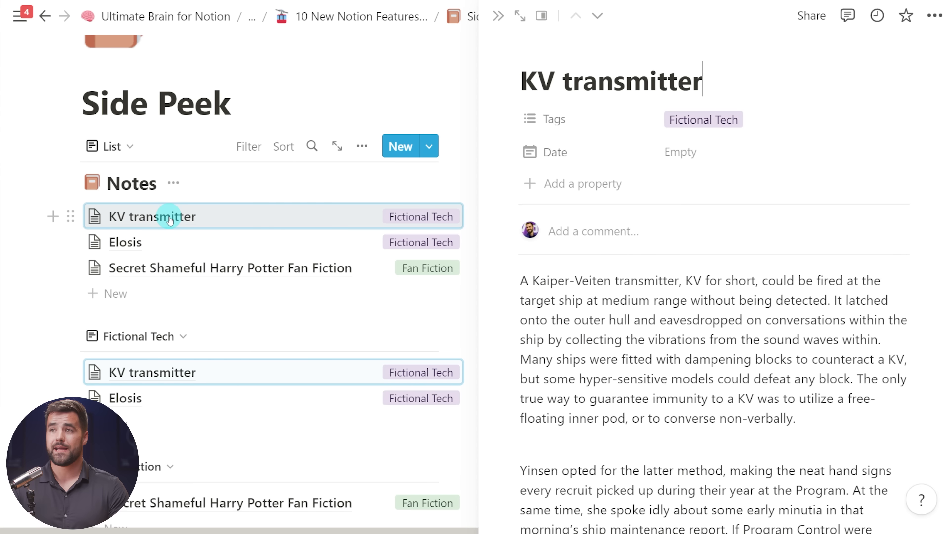
left_click_drag(478, 219, 641, 216)
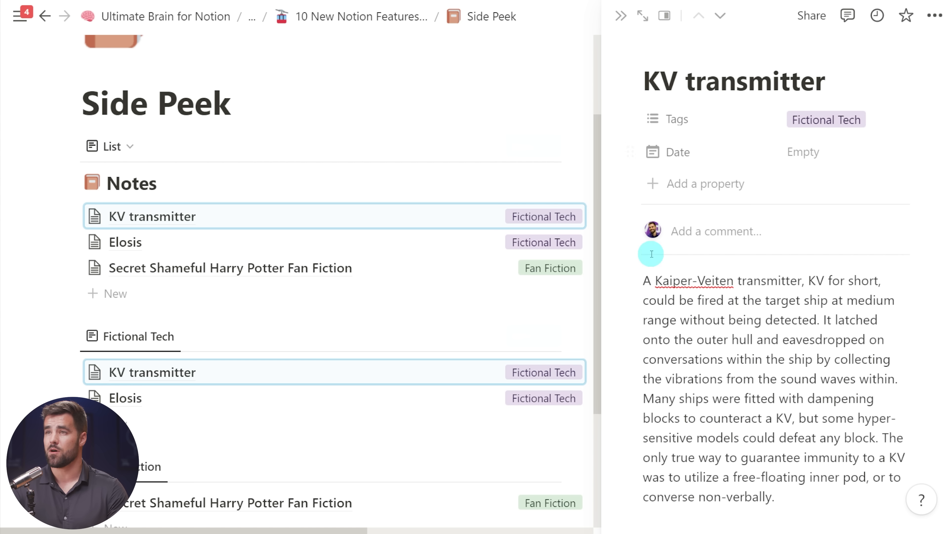
left_click_drag(601, 218, 258, 251)
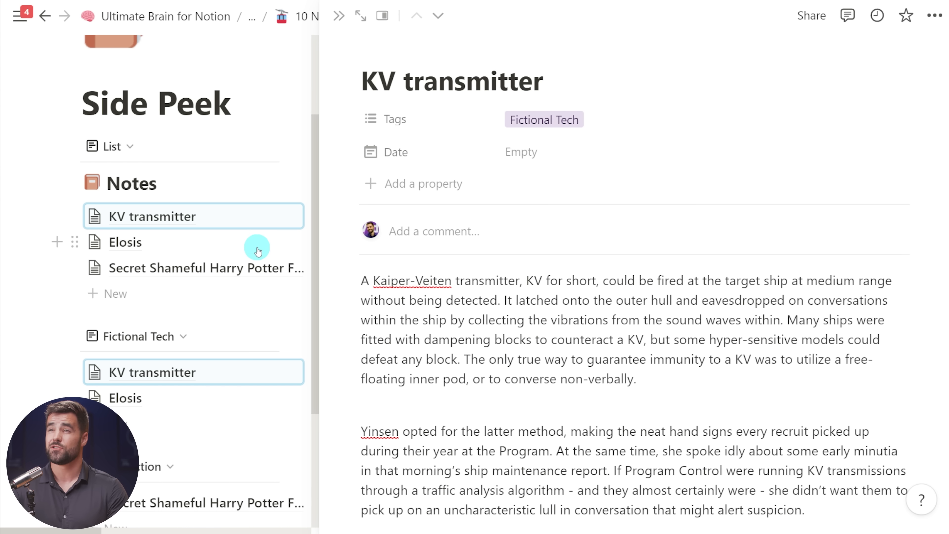
Resize the KV transmitter side peek several times, briefly opening the workspace sidebar, and settle on slightly more than half the window's width
left_click_drag(317, 251, 612, 229)
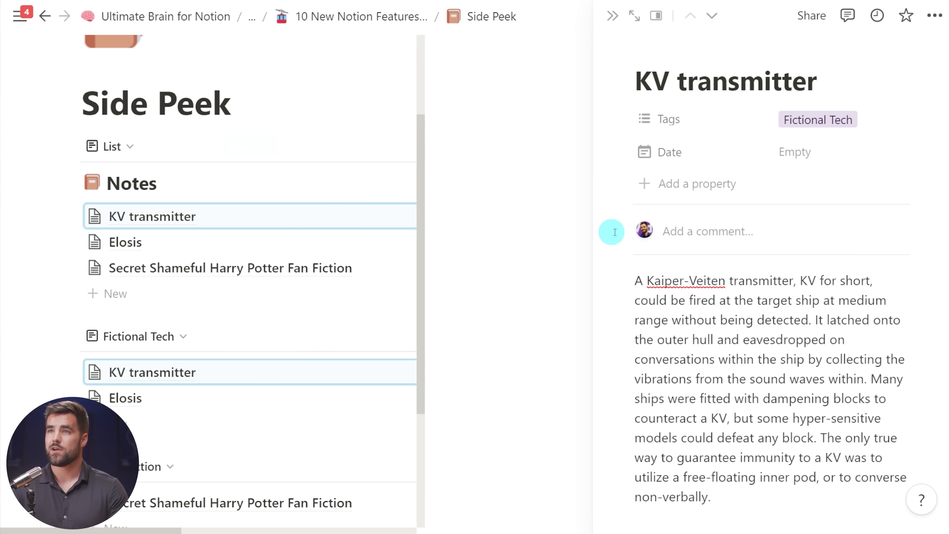
left_click(19, 18)
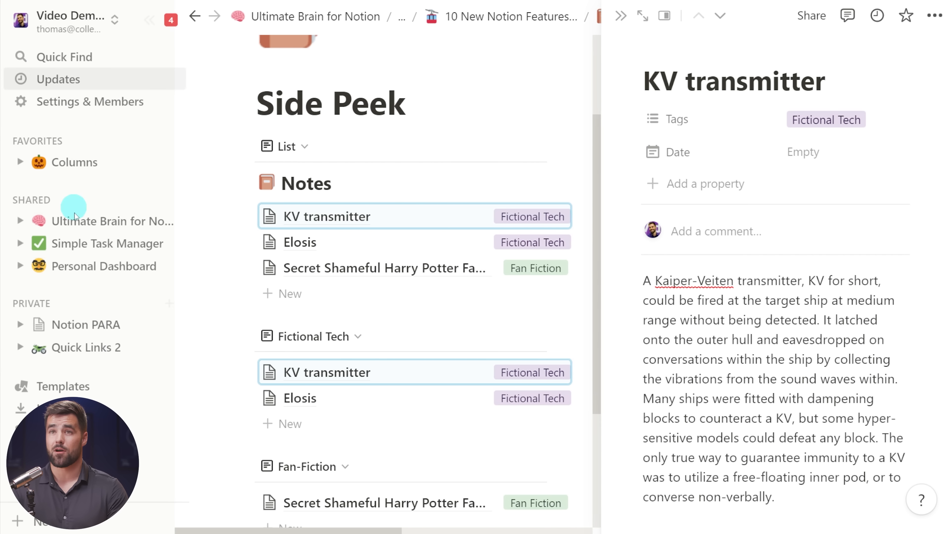
left_click_drag(602, 260, 298, 287)
scroll(288, 267, "down", 2)
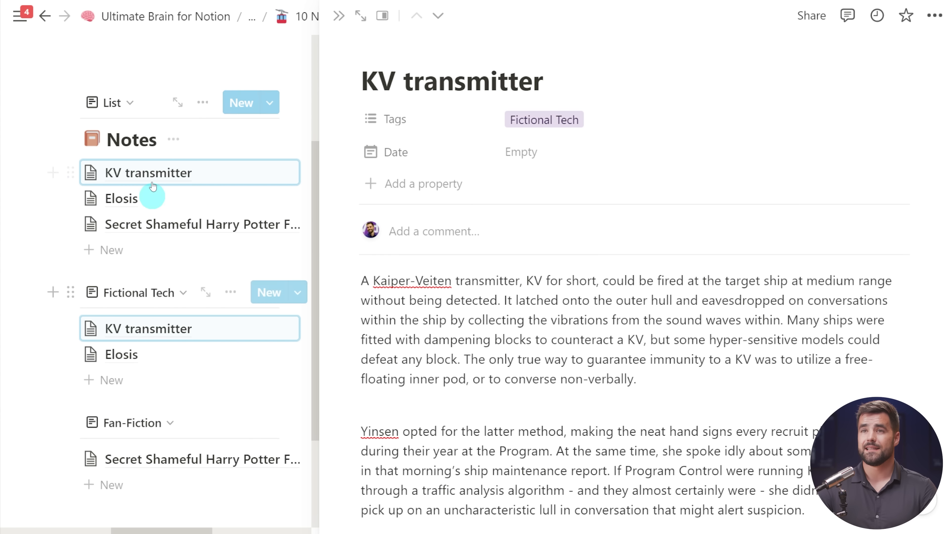
left_click_drag(315, 260, 421, 259)
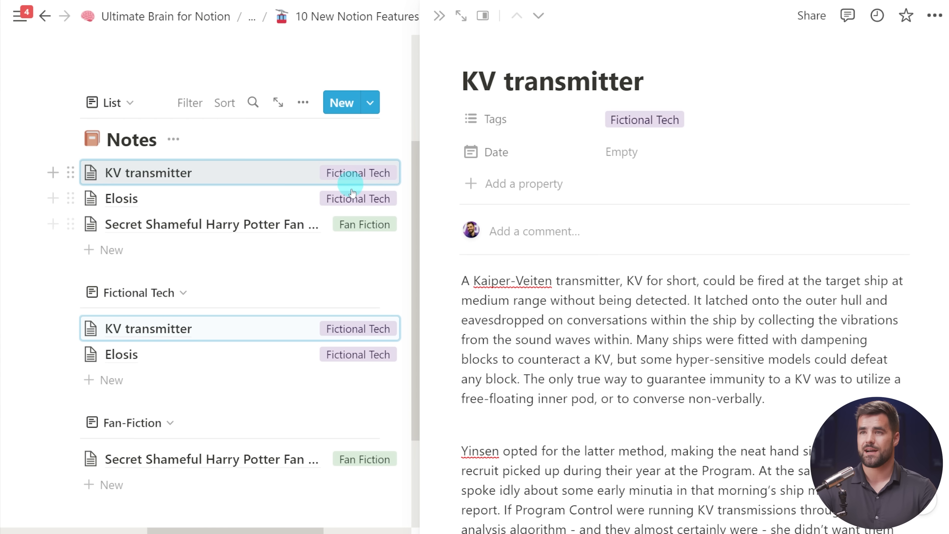
scroll(247, 307, "down", 4)
scroll(284, 225, "up", 4)
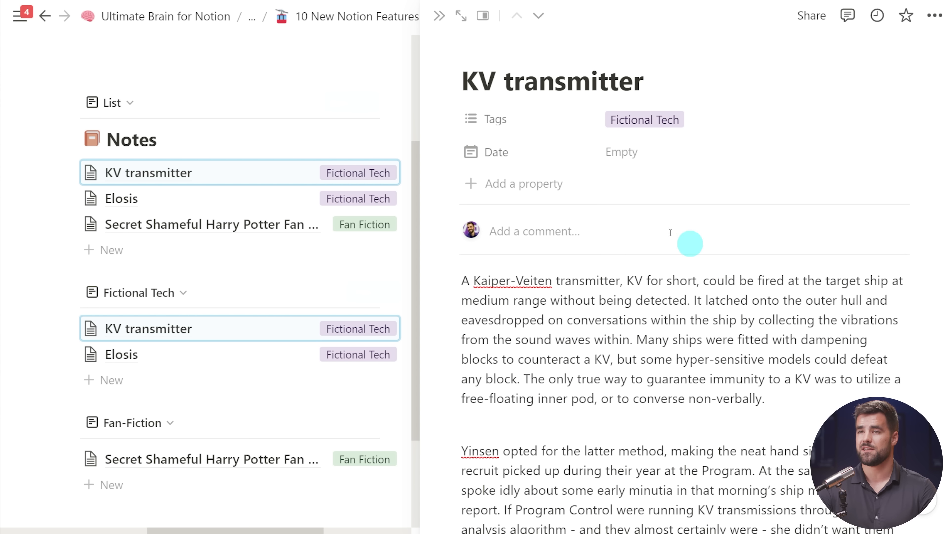
Switch the Notes database to its Table view and examine the columns from Name across to Tags
left_click(128, 103)
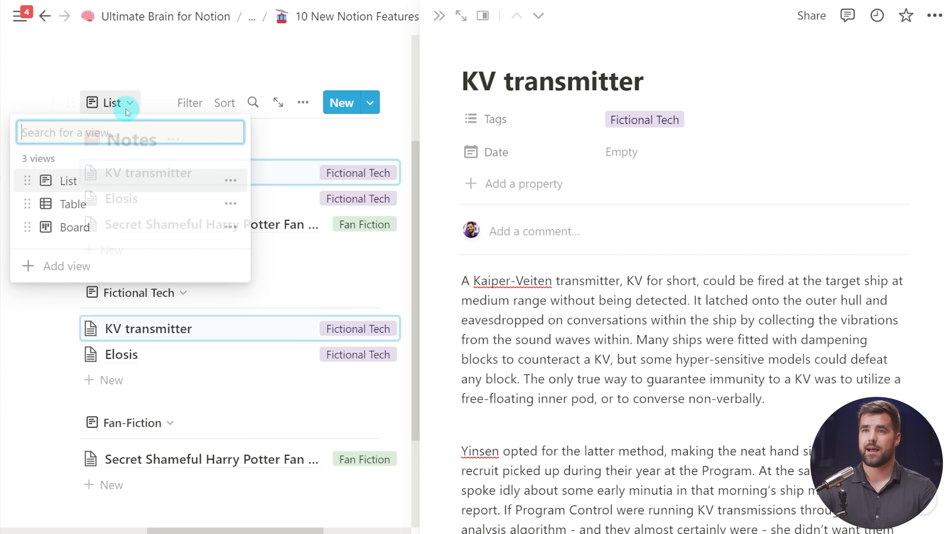
left_click(101, 209)
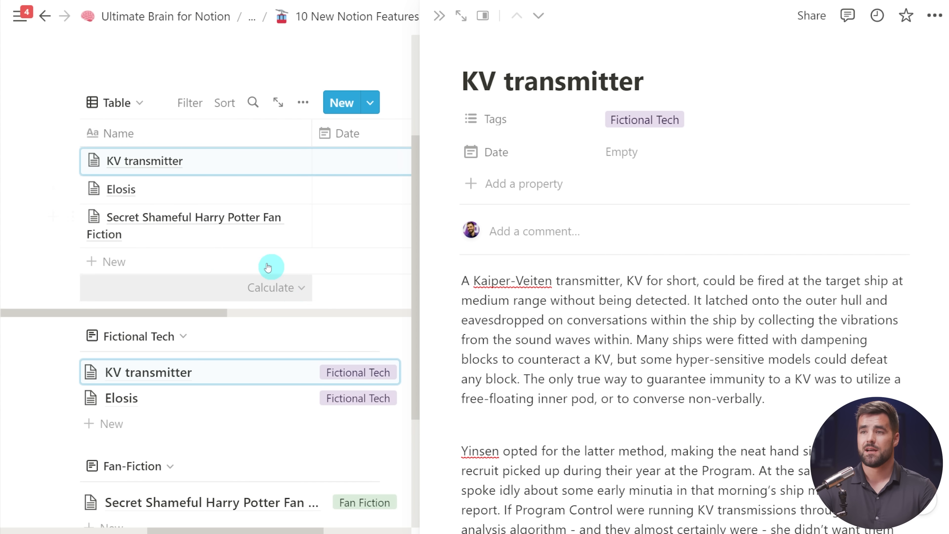
scroll(181, 190, "down", 3)
scroll(229, 243, "up", 4)
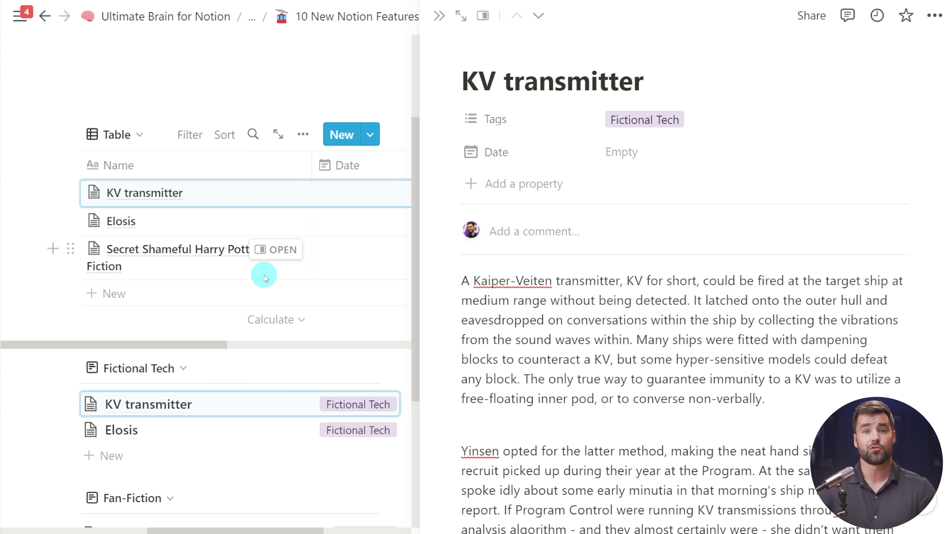
scroll(201, 223, "right", 5)
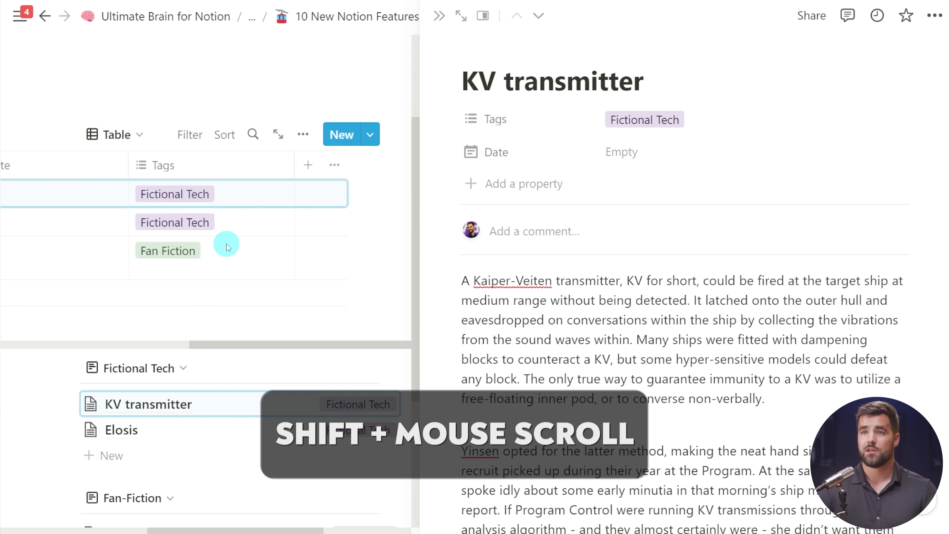
scroll(227, 247, "left", 5)
scroll(229, 246, "right", 5)
scroll(218, 250, "left", 5)
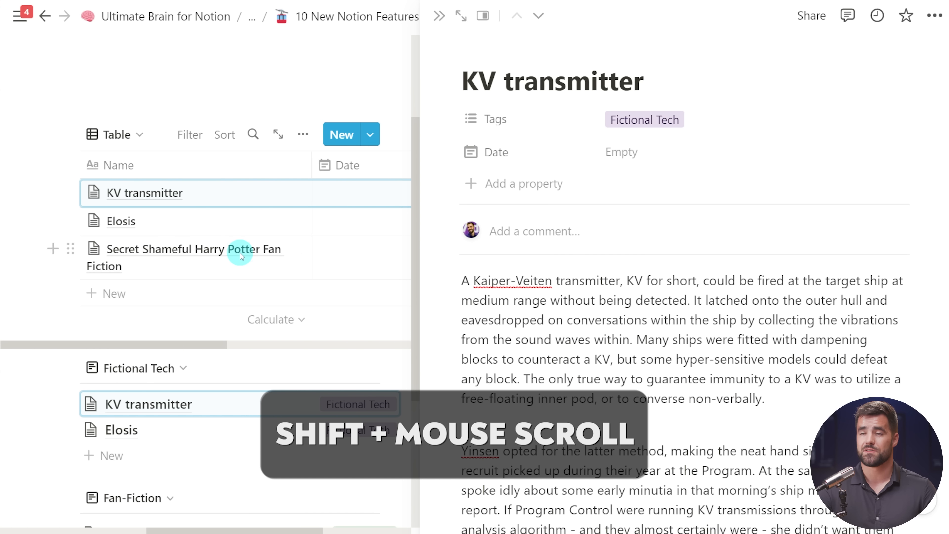
scroll(229, 230, "right", 5)
scroll(232, 240, "left", 8)
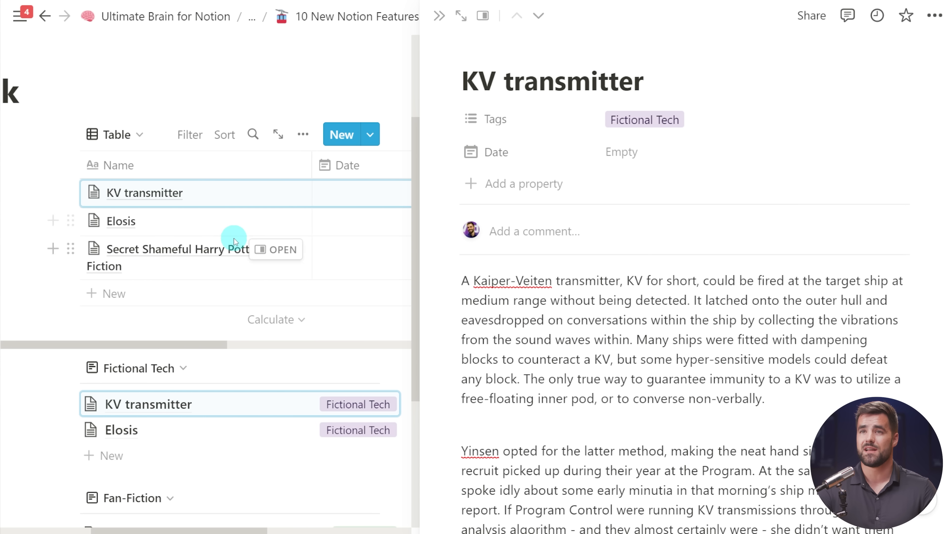
Return the Notes database to its List view
left_click(133, 145)
left_click(97, 219)
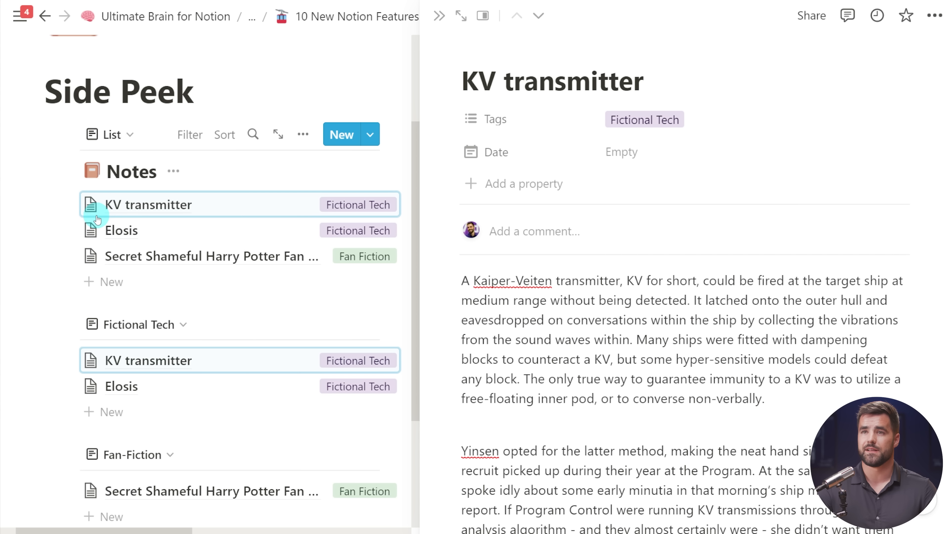
left_click(485, 275)
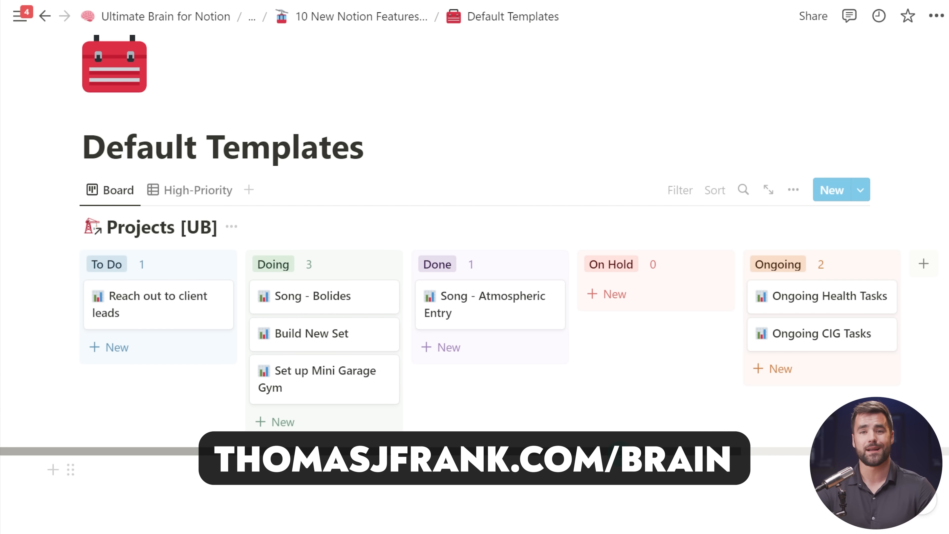
Add a card named "Train for boxing match" to the To Do column of the Projects [UB] board
left_click(126, 348)
type("Train")
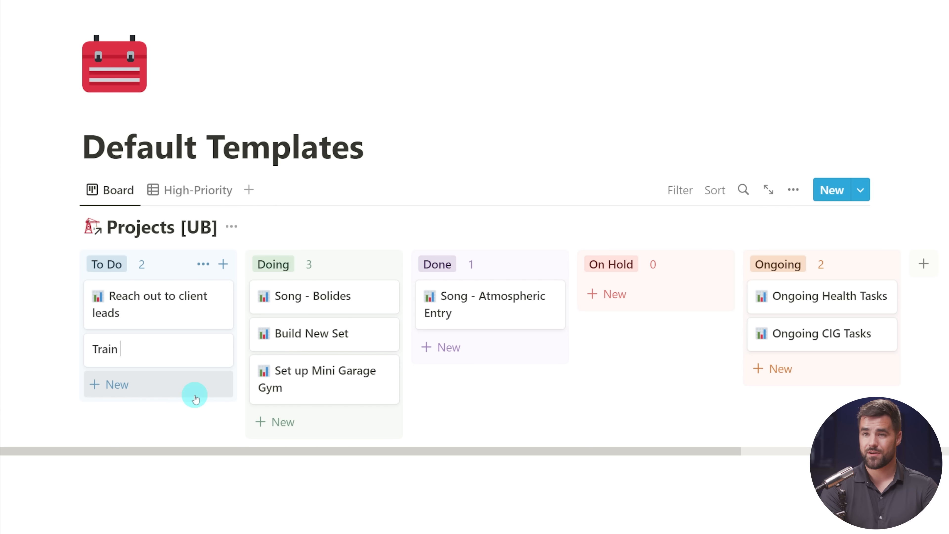
type(" for boxing match")
key("Escape")
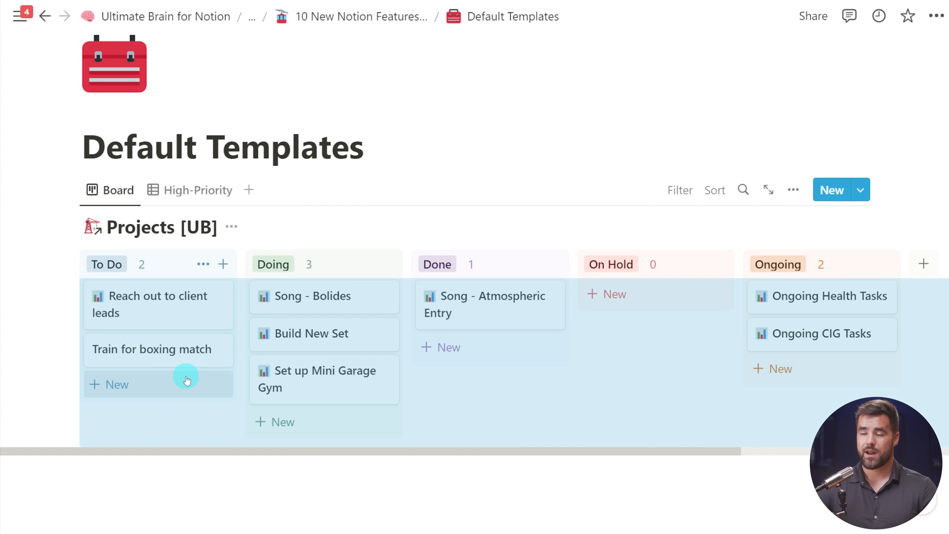
Open the "Train for boxing match" card to review its properties and template choices, and delete the page
left_click(176, 352)
scroll(734, 308, "down", 3)
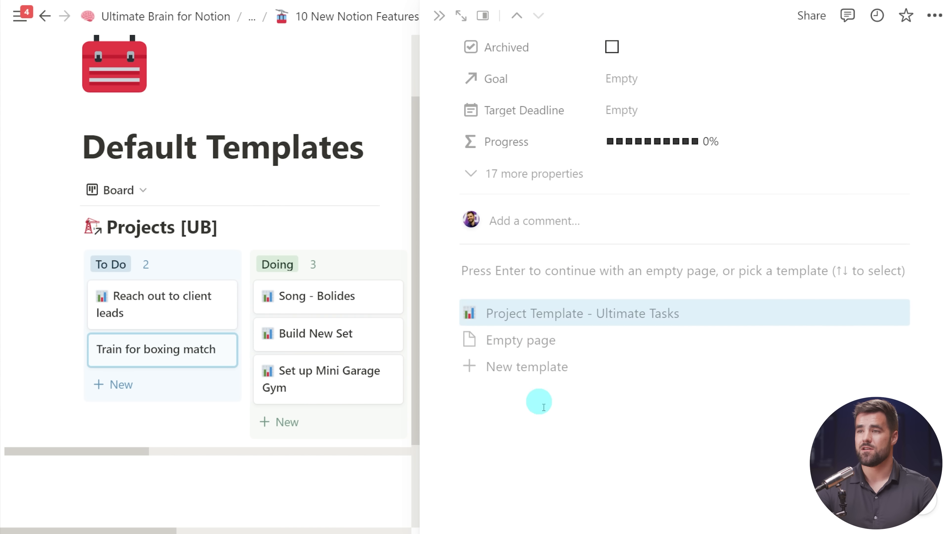
scroll(740, 415, "up", 3)
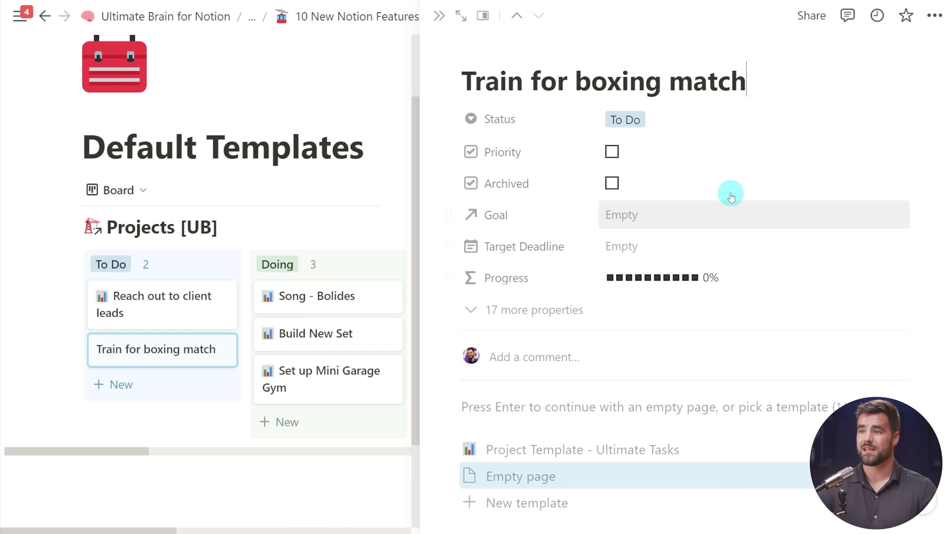
scroll(753, 210, "down", 3)
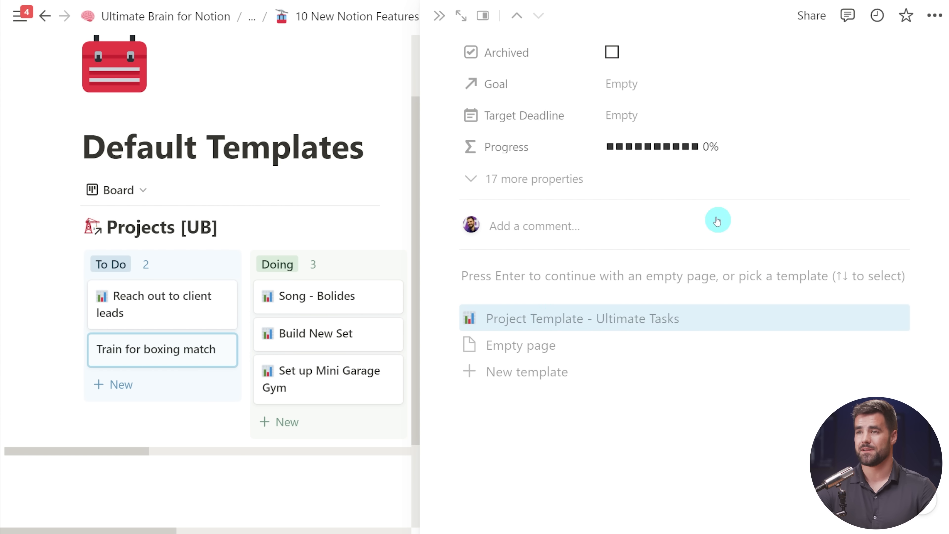
scroll(614, 424, "up", 3)
left_click(510, 73)
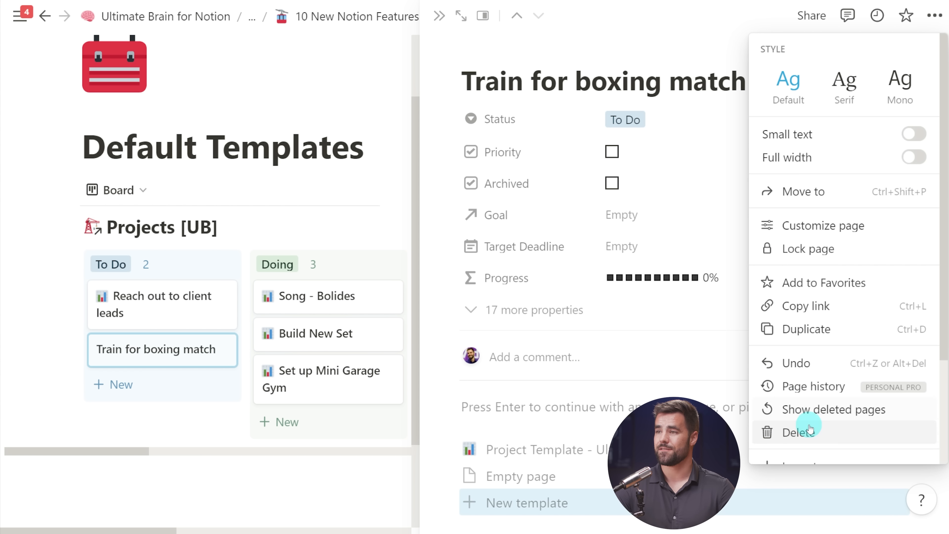
left_click(800, 433)
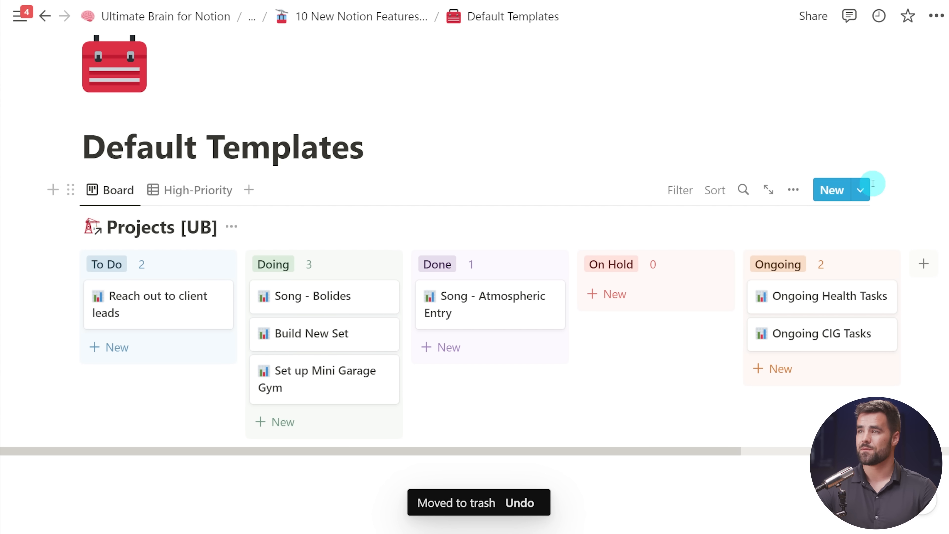
Set "Project Template - Ultimate Tasks" as the default template for Projects [UB], only on the Board view
left_click(861, 190)
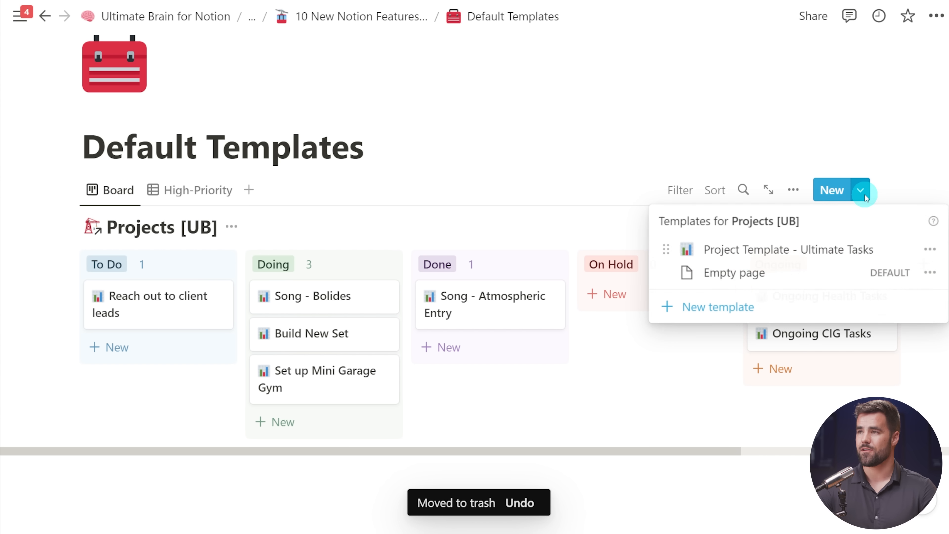
left_click(930, 250)
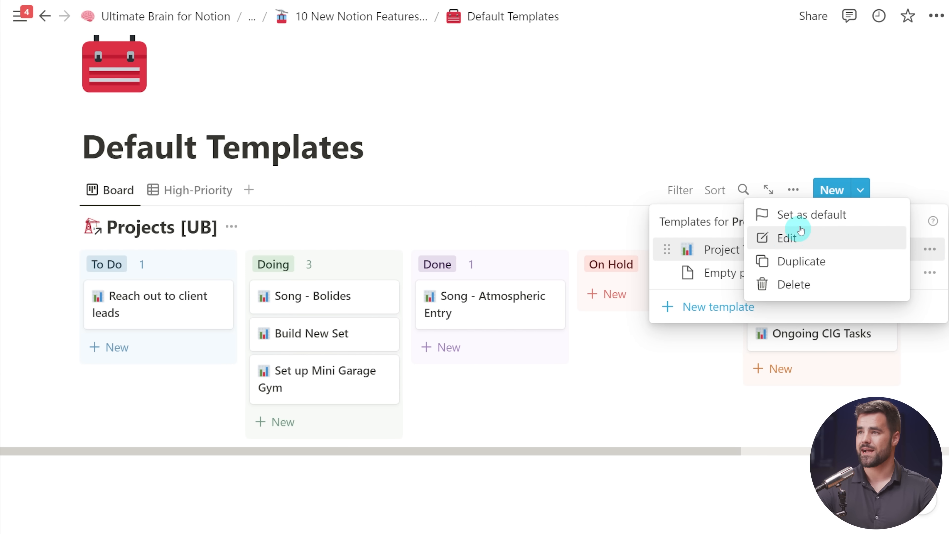
left_click(815, 219)
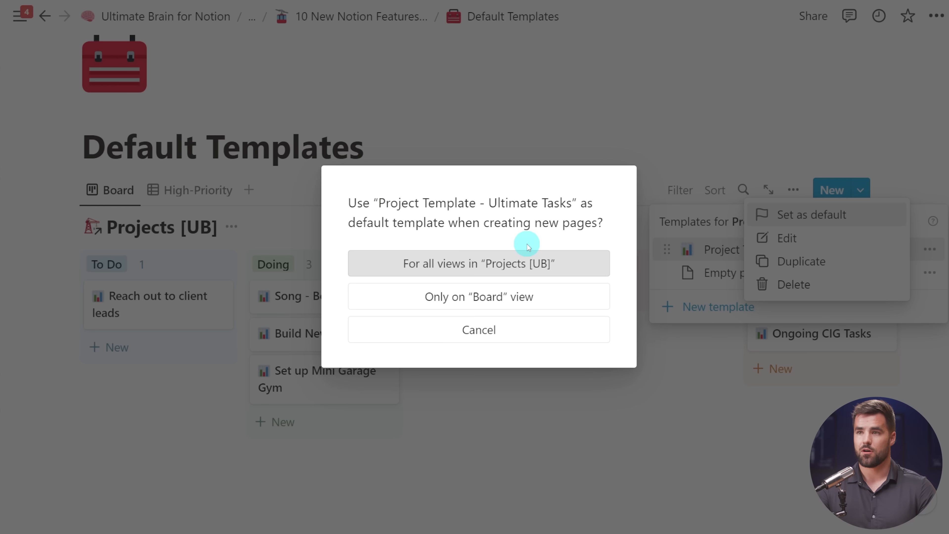
left_click(482, 309)
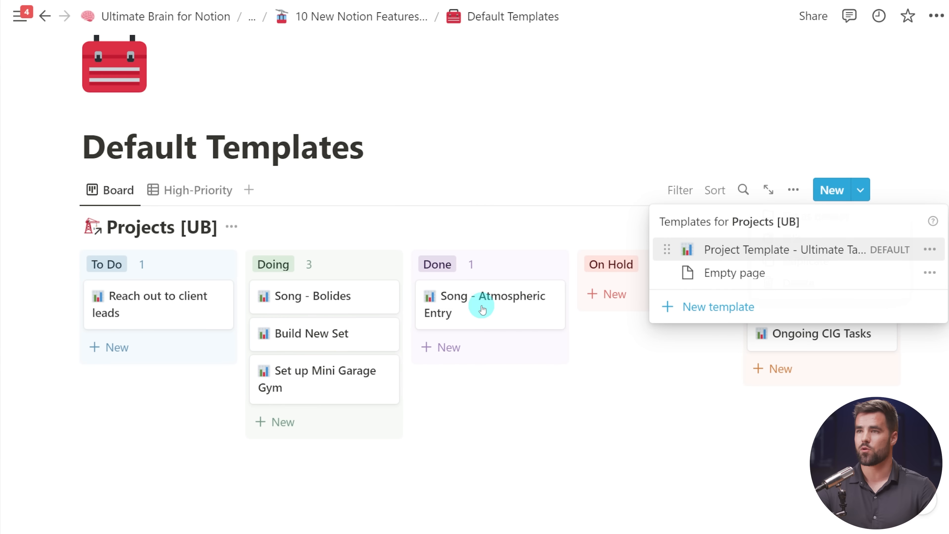
left_click(623, 142)
Add a "Train for boxing match" card to the To Do column and review its template content in side peek
left_click(143, 353)
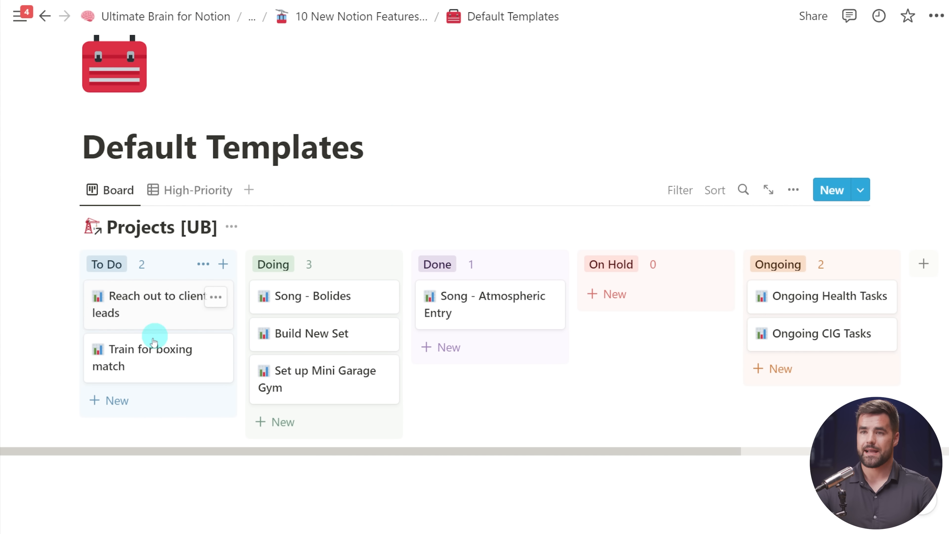
left_click(149, 346)
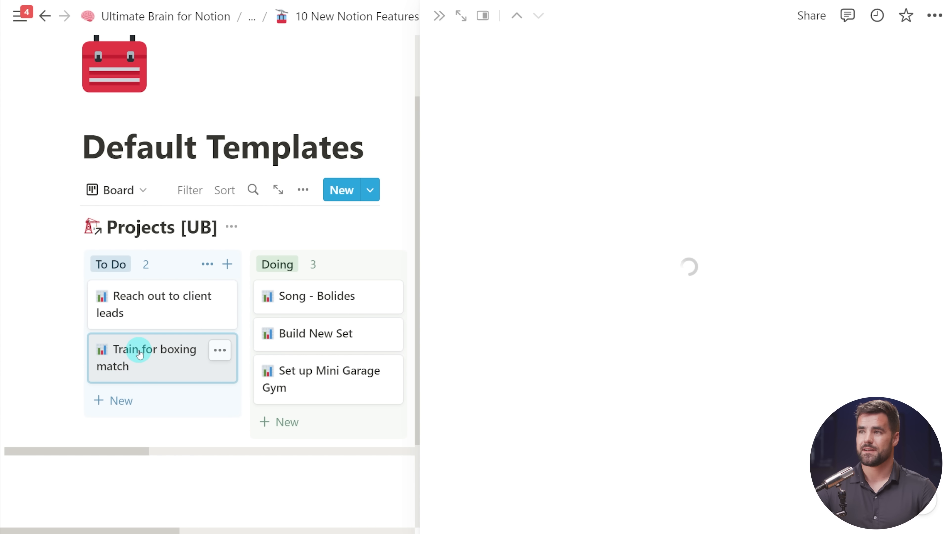
scroll(716, 272, "down", 10)
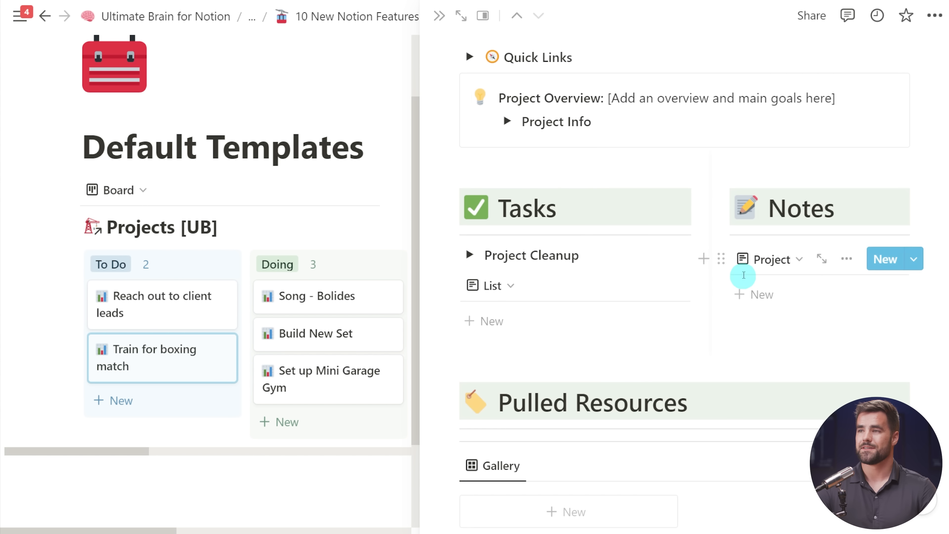
scroll(700, 299, "up", 10)
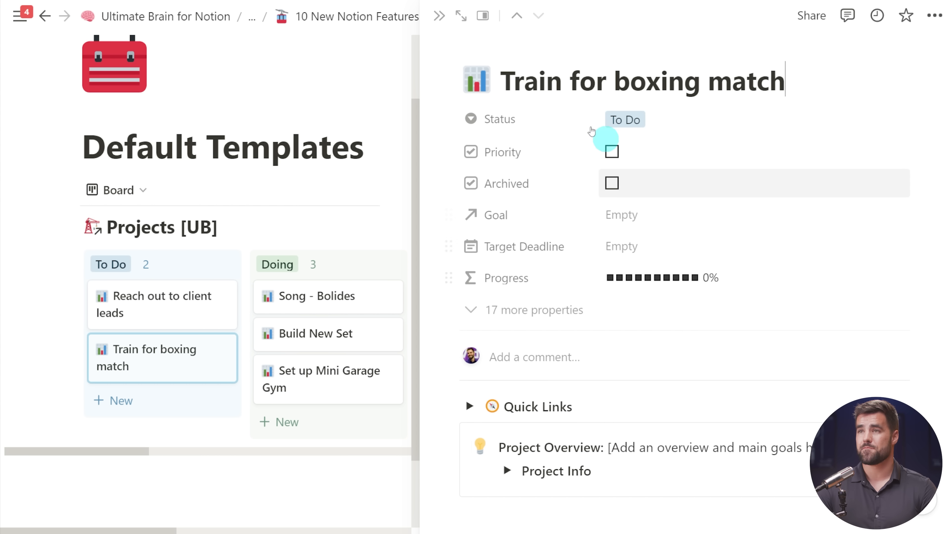
left_click(440, 16)
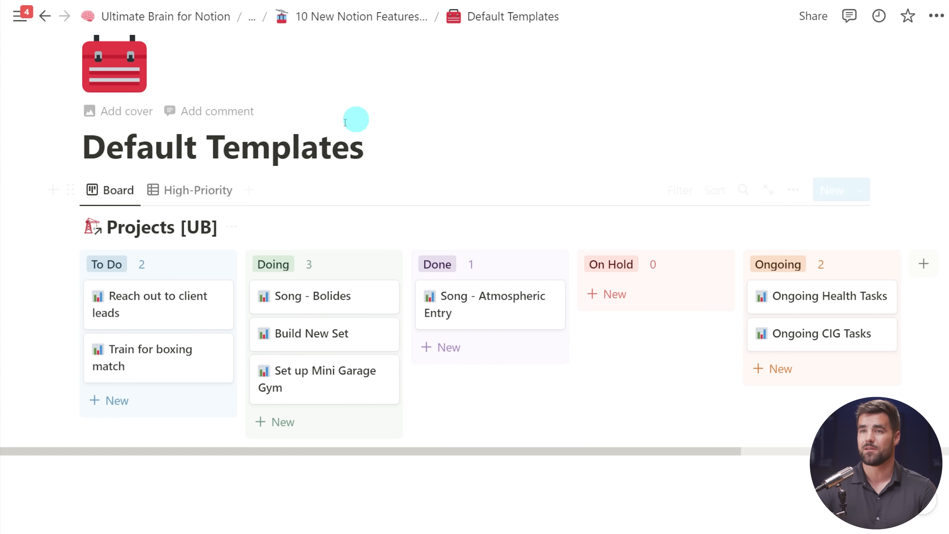
Switch Projects [UB] to the High-Priority view and show its filters
left_click(191, 193)
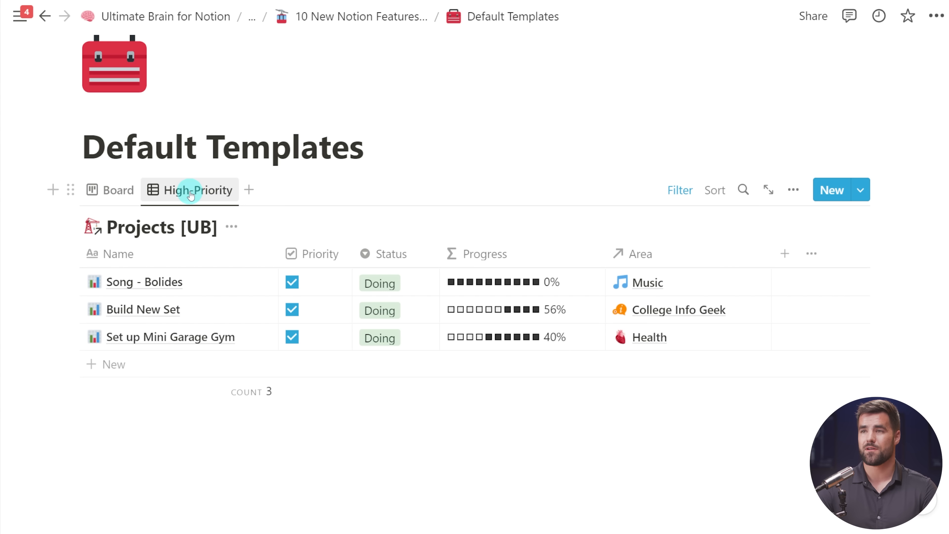
left_click(681, 191)
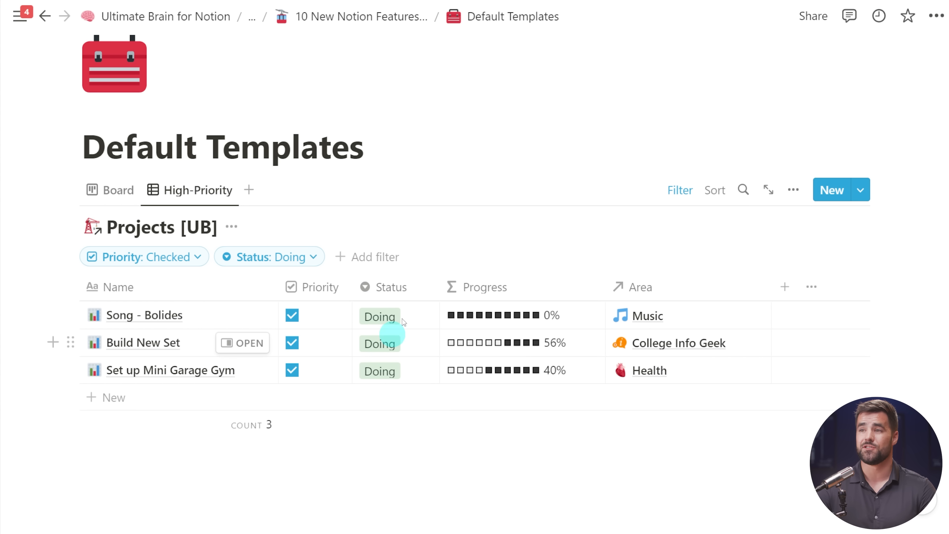
Open "Project Template - Ultimate Tasks" for editing, examine its Status and Priority properties, and close it
left_click(859, 192)
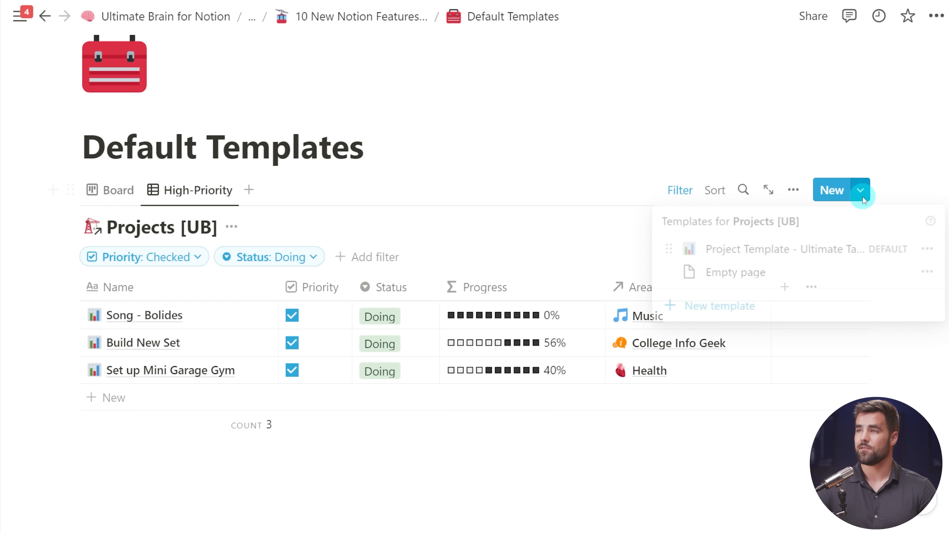
left_click(929, 249)
left_click(787, 238)
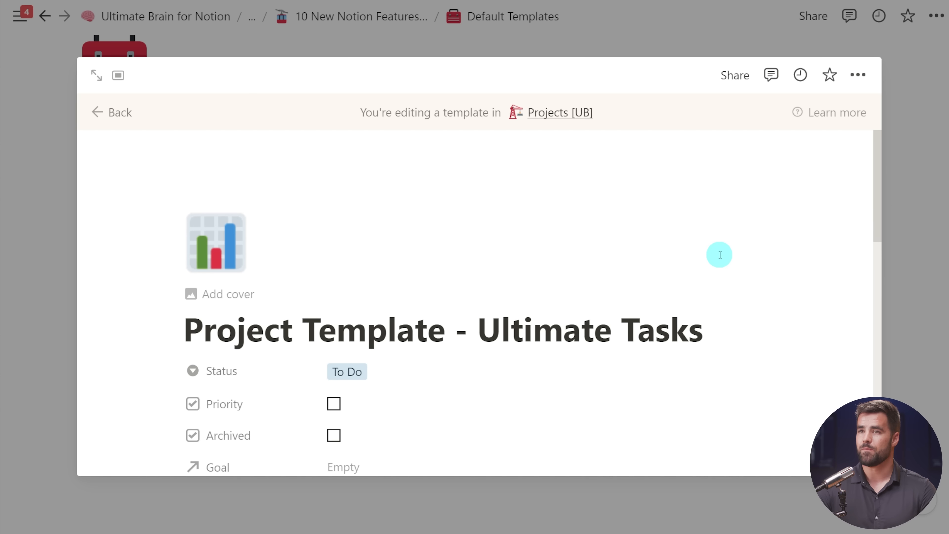
scroll(721, 257, "down", 5)
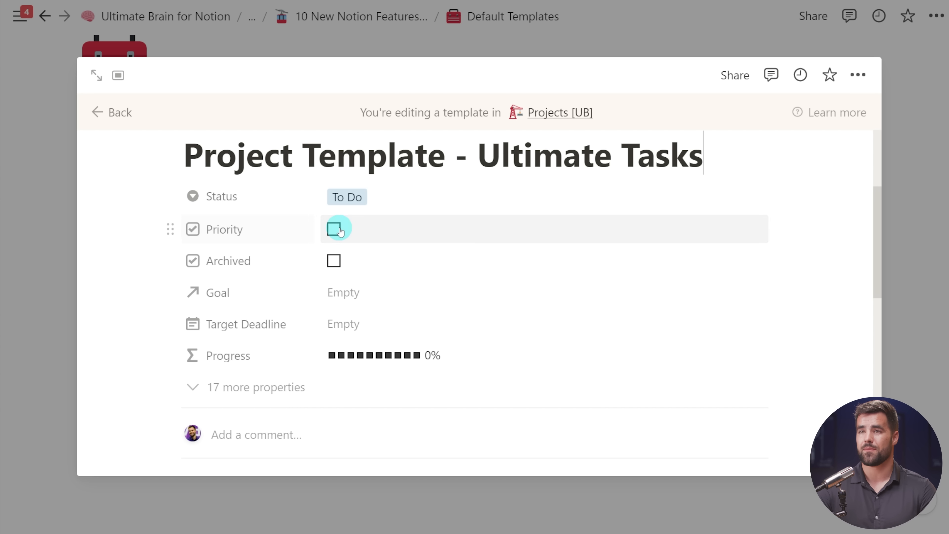
left_click(636, 28)
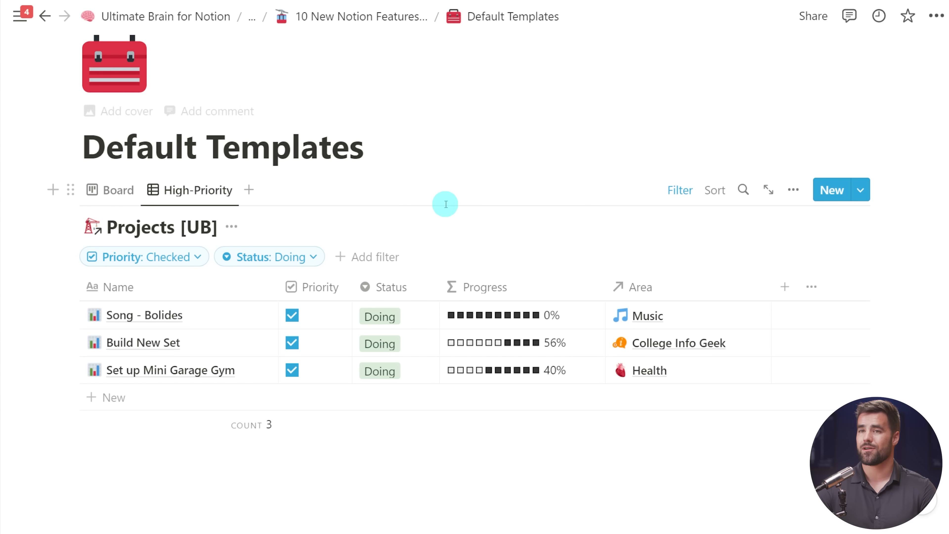
Add a project named "Project" to the High-Priority view of Projects [UB] and open it in side peek
scroll(206, 262, "down", 1)
left_click(146, 348)
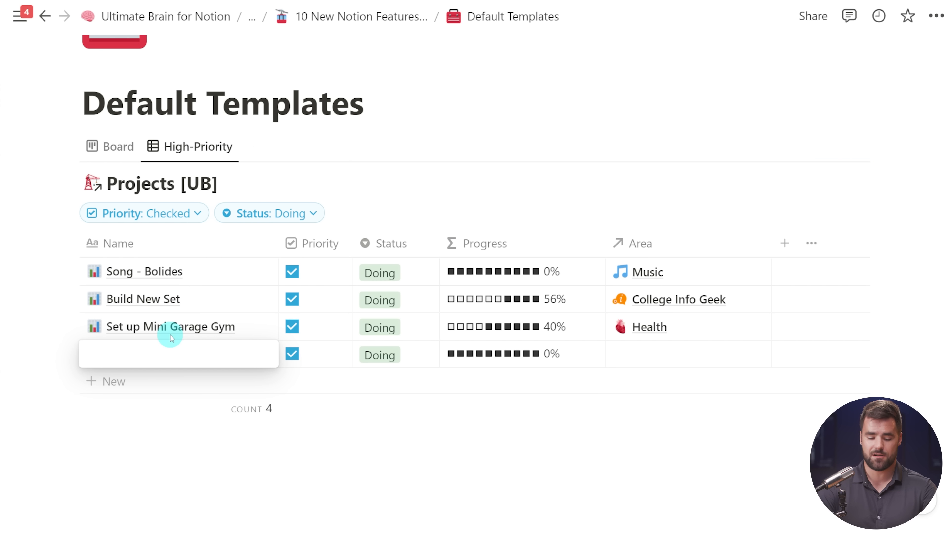
type("roject")
key("Return")
left_click(247, 362)
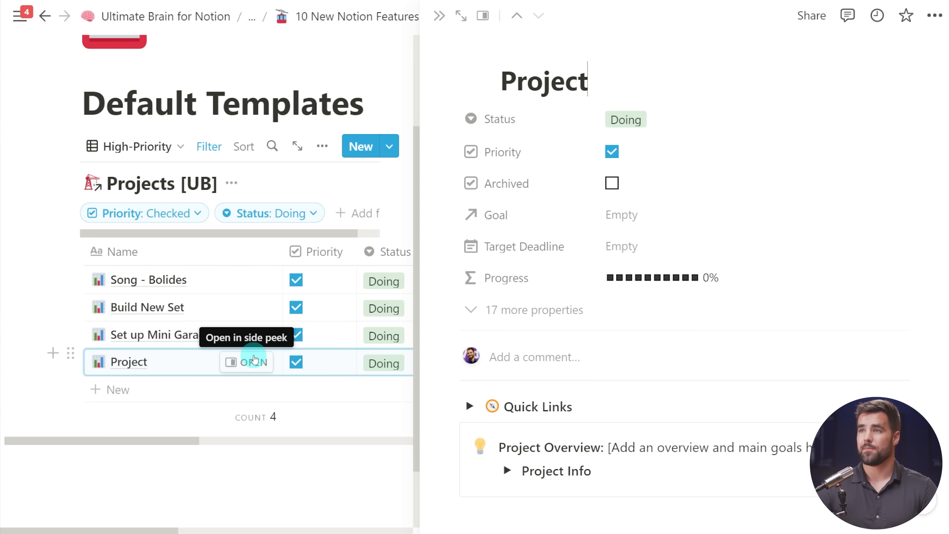
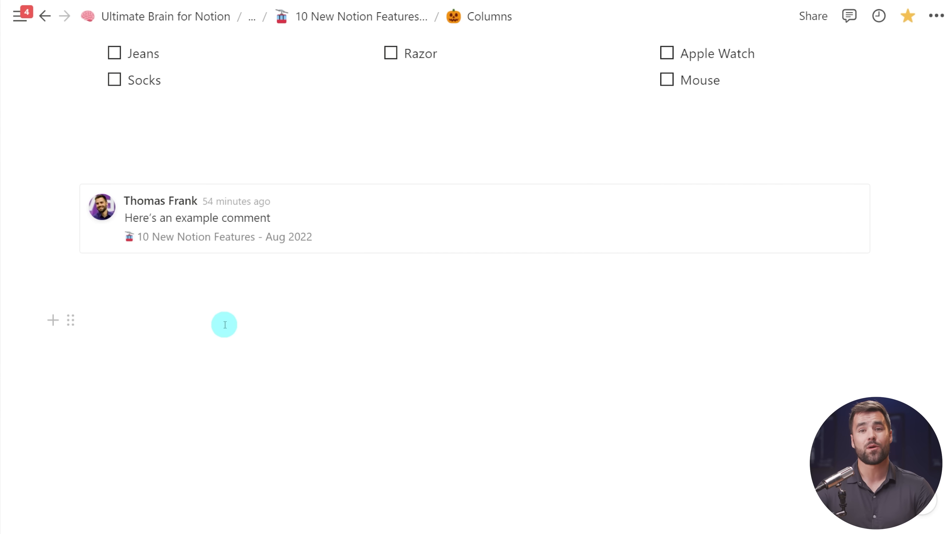
Copy the synced comment block on the Columns page and paste it into the empty space below
left_click(82, 203)
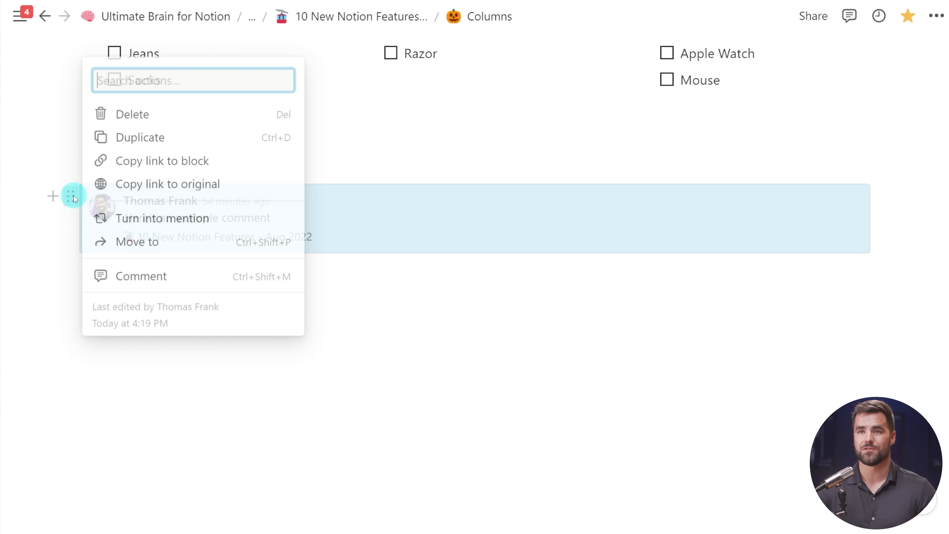
key("ctrl+c")
left_click(417, 267)
left_click(291, 272)
key("ctrl+v")
left_click(224, 341)
key("ctrl+v")
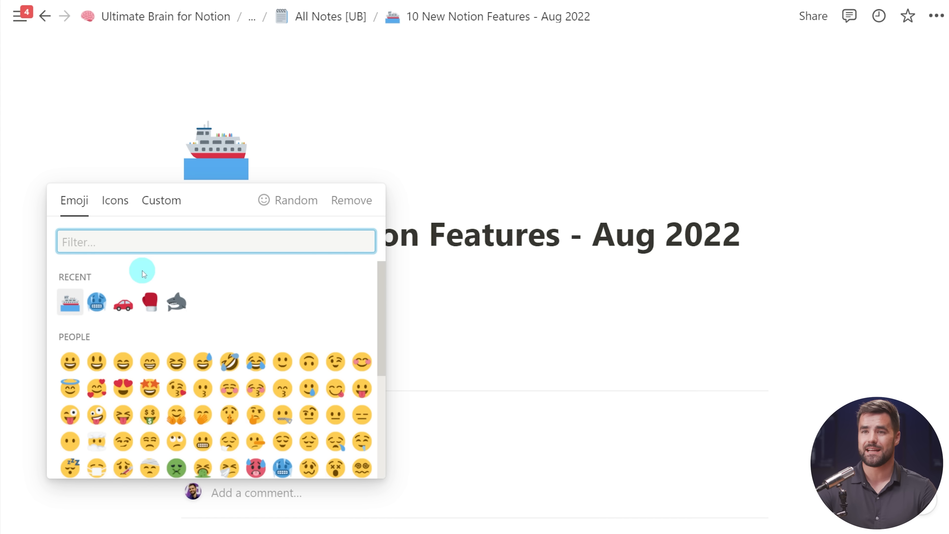
Examine the emoji, custom upload and built-in icon choices for the page icon, including the motorcycle icon's color variants
scroll(143, 276, "down", 10)
scroll(177, 333, "up", 3)
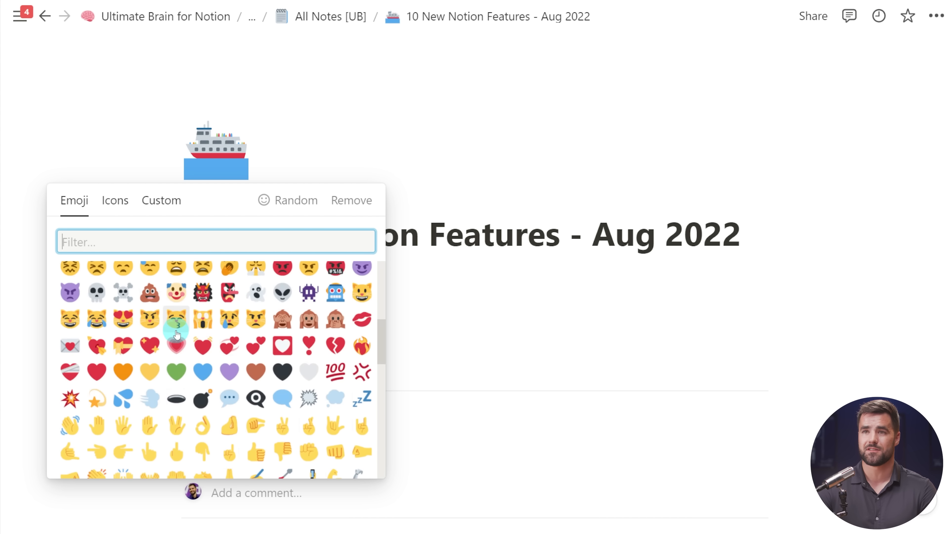
scroll(177, 332, "up", 7)
left_click(162, 201)
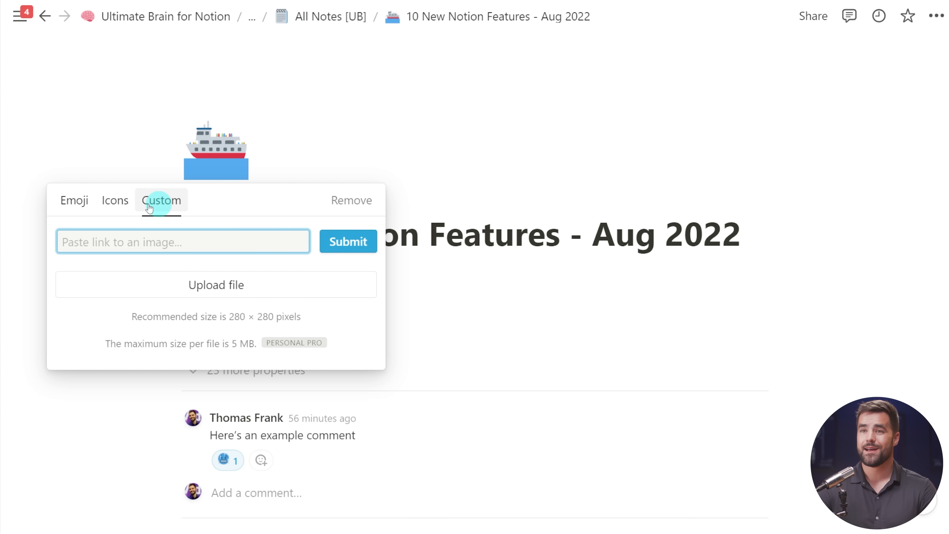
left_click(122, 212)
scroll(232, 284, "down", 10)
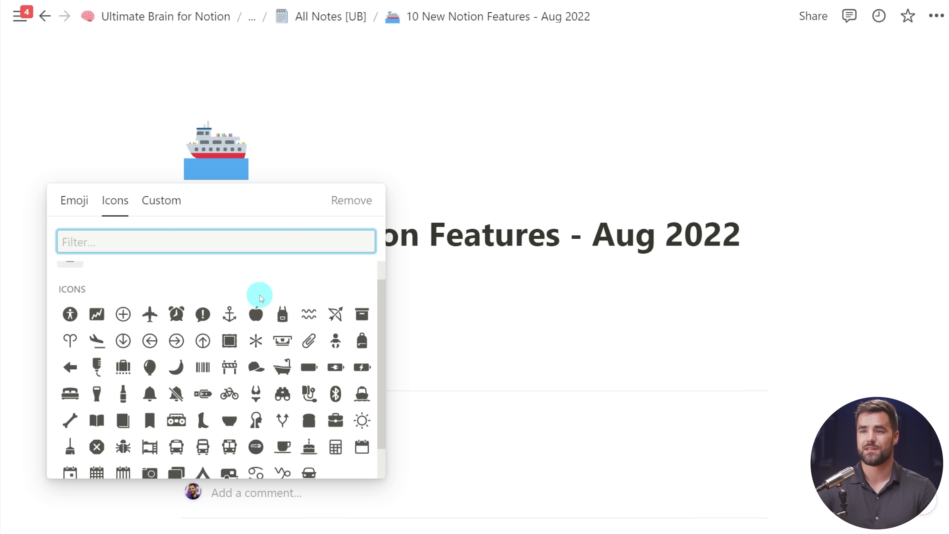
scroll(174, 319, "down", 10)
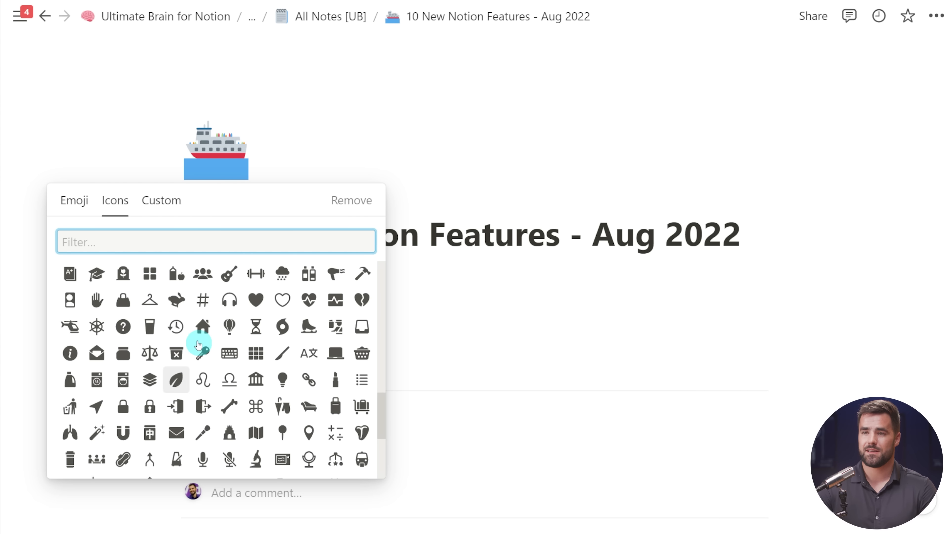
scroll(272, 362, "down", 3)
scroll(239, 392, "up", 10)
scroll(316, 389, "up", 3)
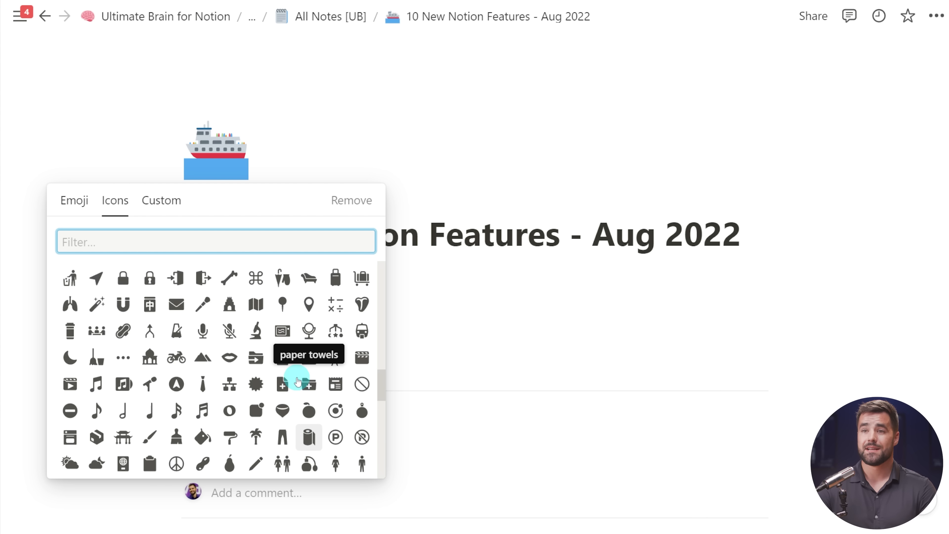
left_click(179, 395)
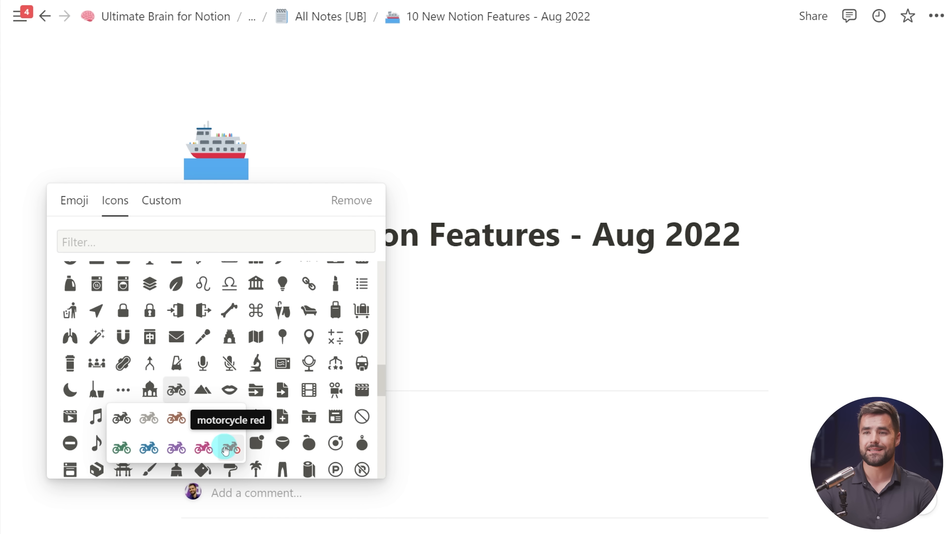
left_click(94, 212)
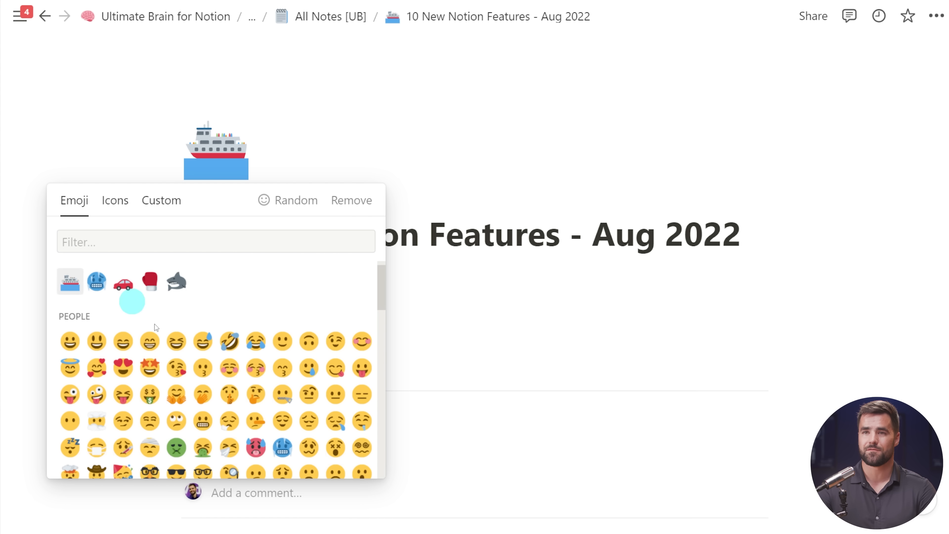
scroll(277, 358, "down", 5)
scroll(277, 358, "up", 3)
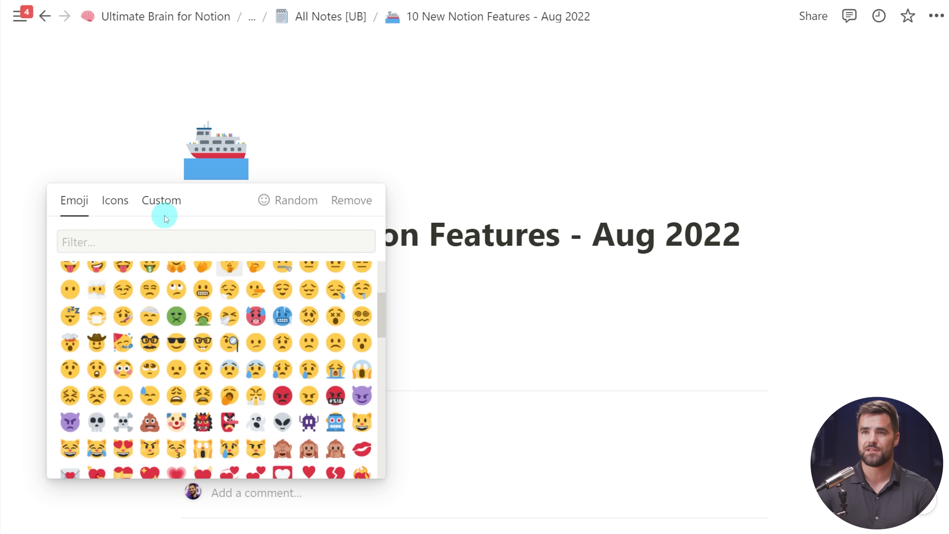
Set the page icon of 10 New Notion Features - Aug 2022 to the purple camera icon
left_click(123, 209)
scroll(282, 392, "down", 5)
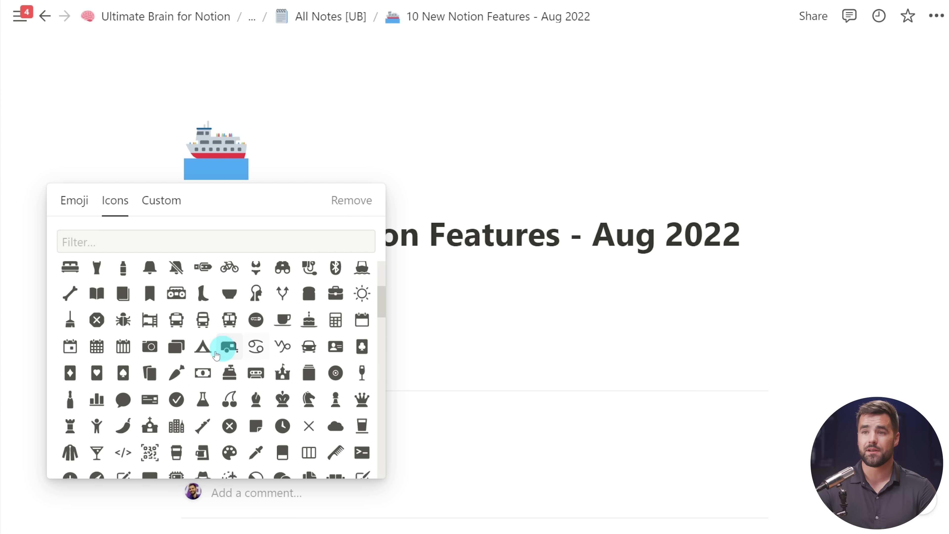
mouse_move(154, 350)
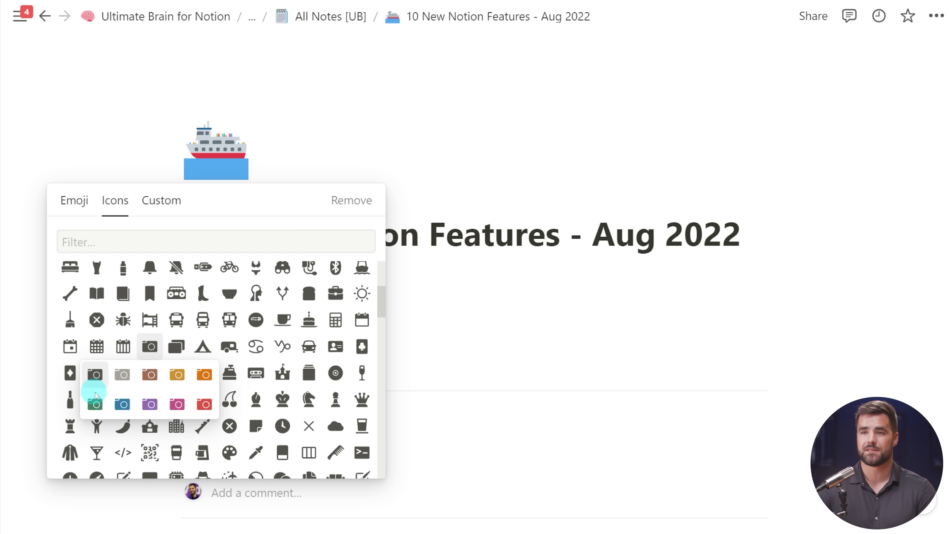
left_click(153, 405)
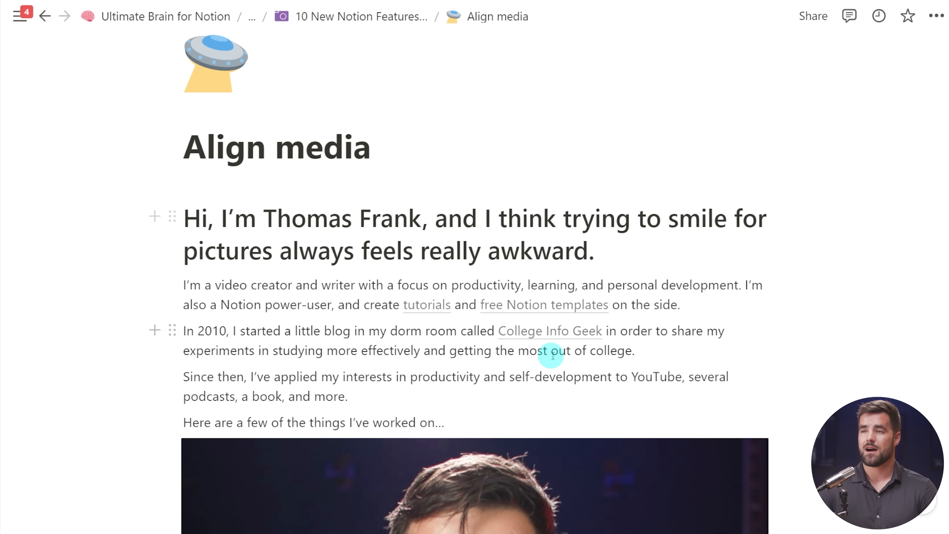
Shrink the portrait photo on the Align media page to about 40% of the text width and align it left, finally right
scroll(472, 268, "down", 10)
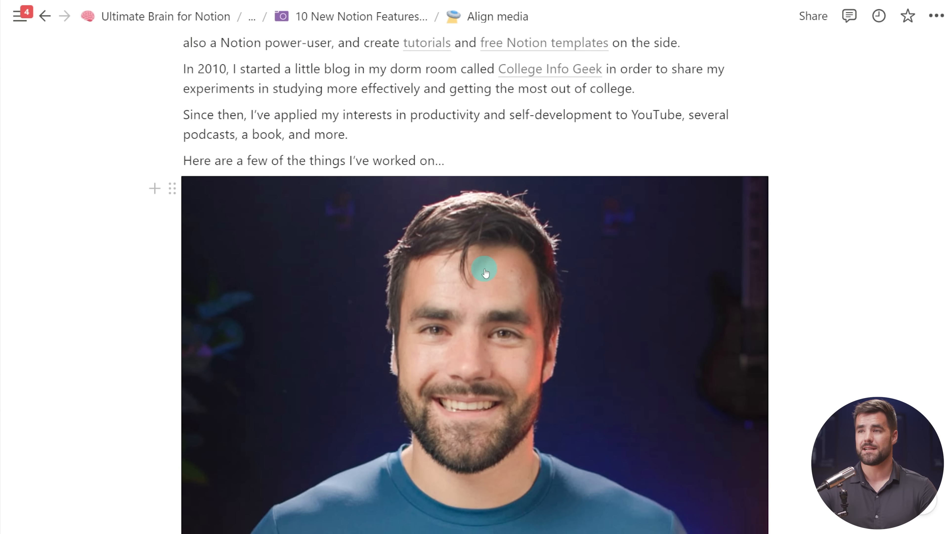
left_click_drag(759, 331, 580, 325)
scroll(759, 341, "up", 2)
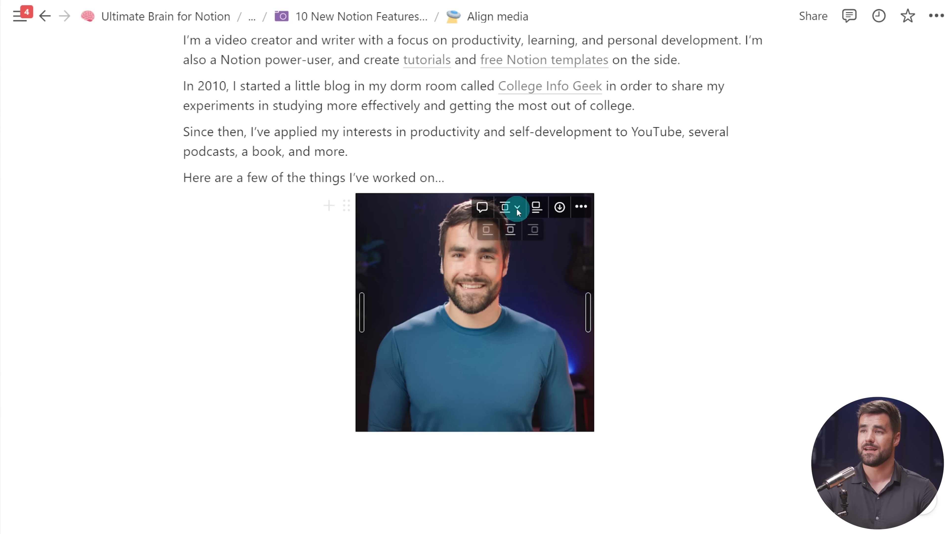
left_click(487, 229)
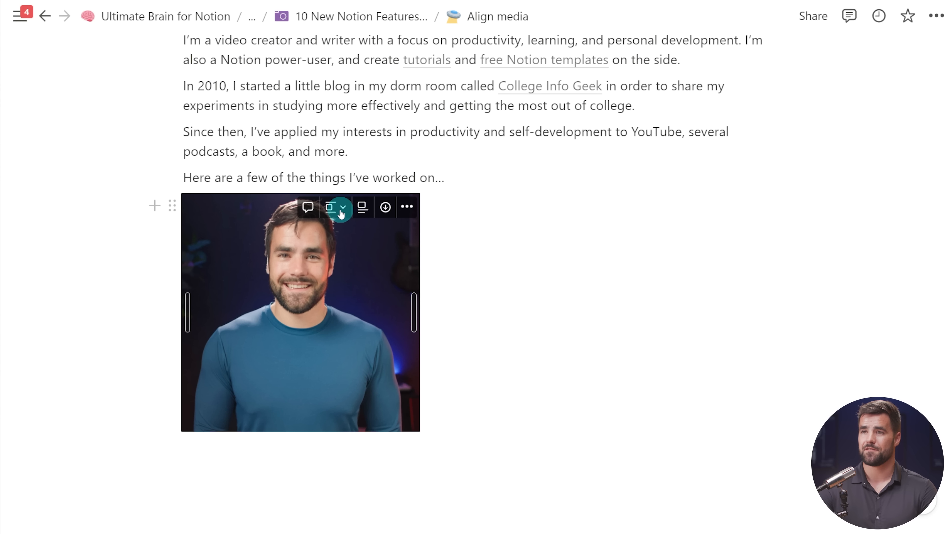
left_click(359, 237)
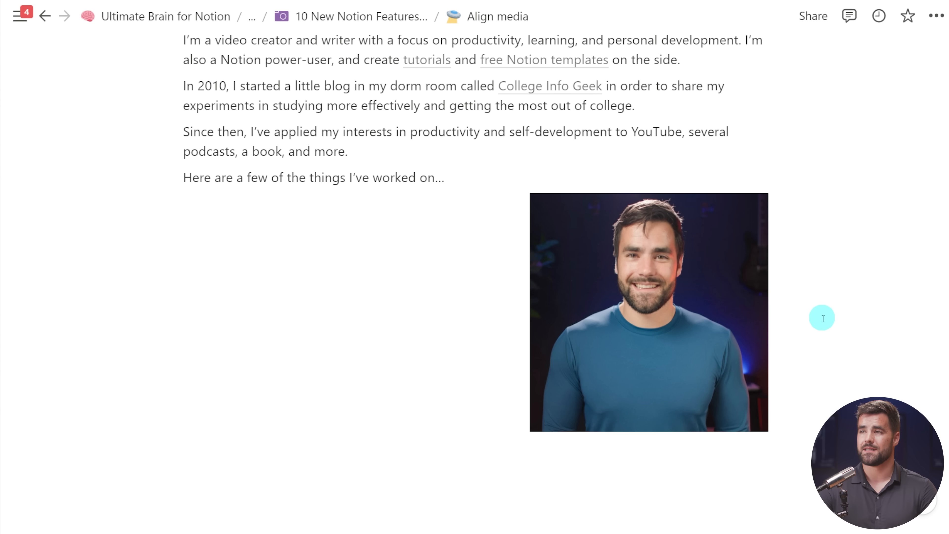
Insert a 2 columns block directly below the Align media page title
scroll(822, 318, "up", 5)
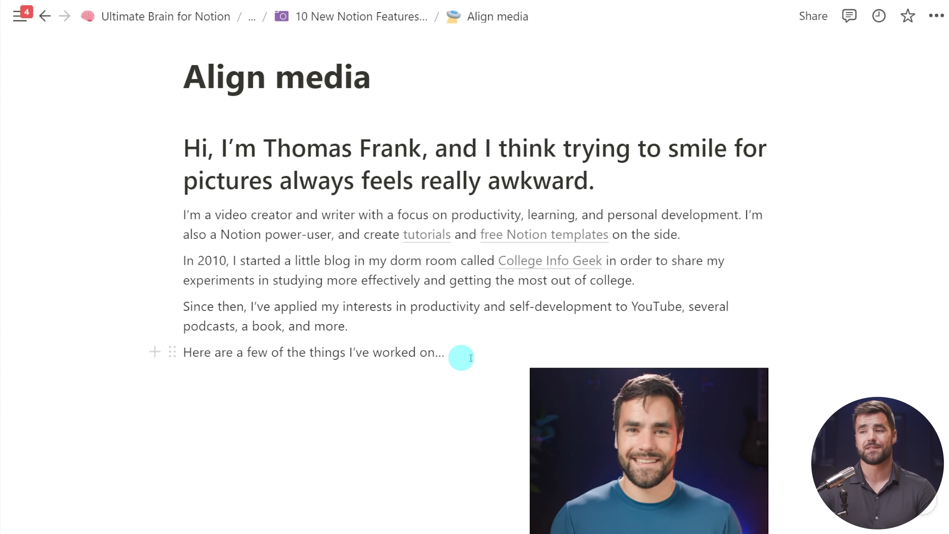
key("Return")
type("/col2")
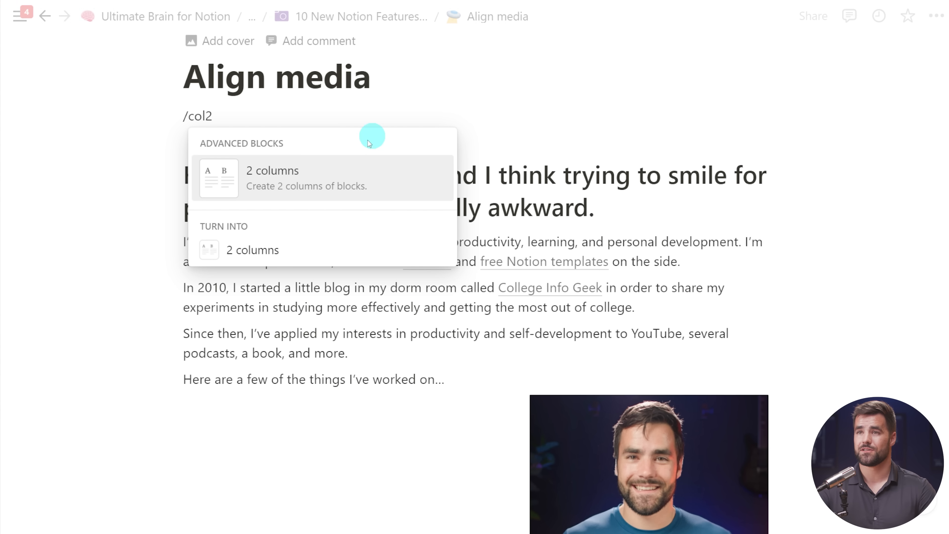
left_click(359, 160)
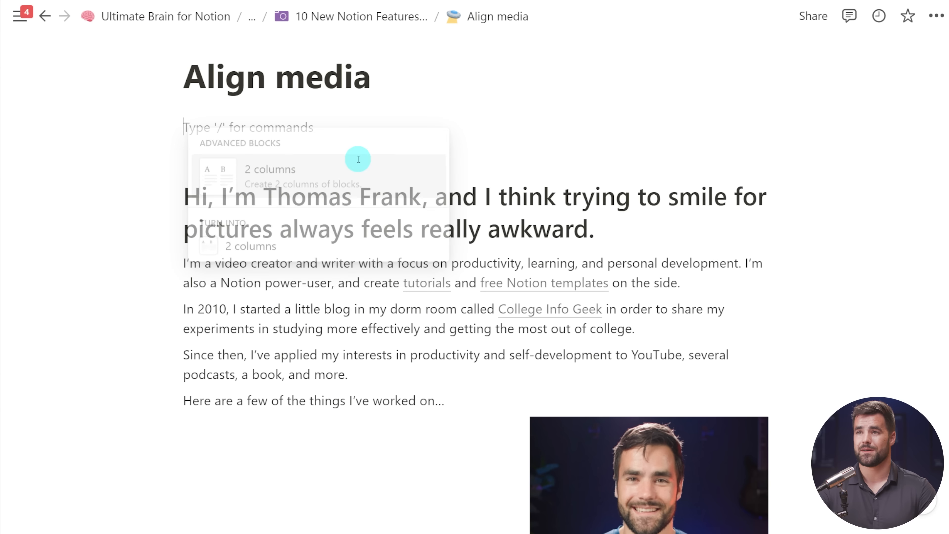
Move the heading and intro paragraphs into the left column and the portrait photo into the right column
left_click_drag(100, 403, 284, 199)
left_click_drag(178, 181, 195, 117)
scroll(747, 287, "down", 6)
scroll(803, 292, "down", 2)
left_click_drag(521, 313, 598, 152)
scroll(813, 246, "up", 2)
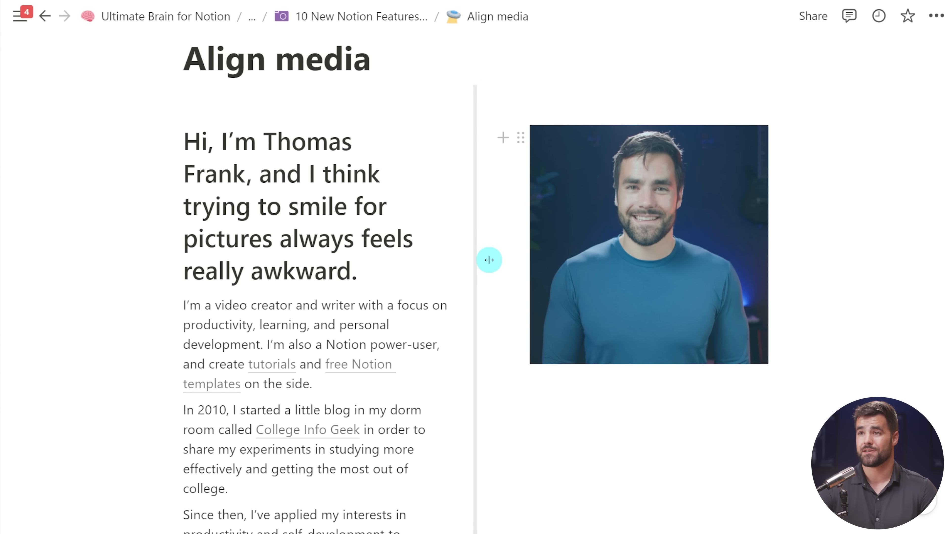
Widen the left text column slightly and reduce the size of the portrait photo in the right column
left_click_drag(479, 266, 509, 262)
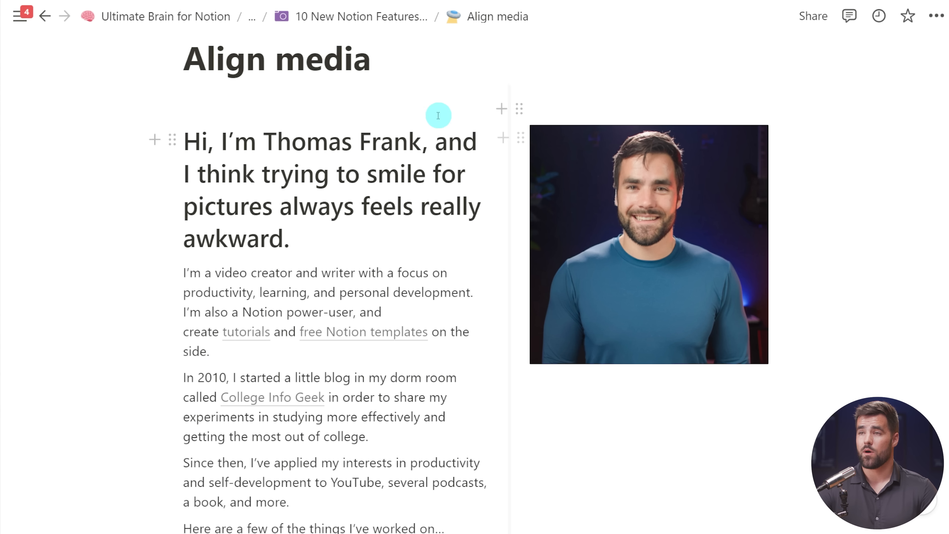
mouse_move(620, 229)
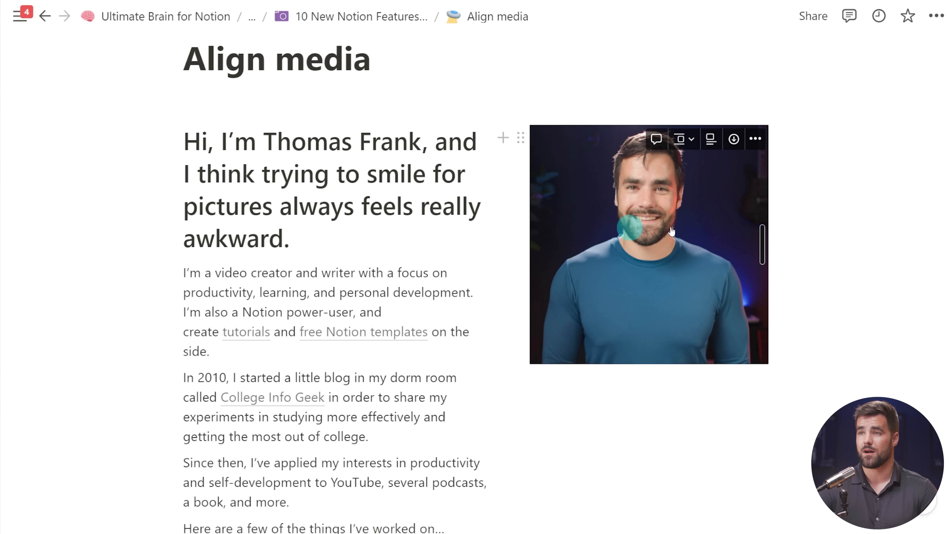
left_click_drag(758, 233, 710, 243)
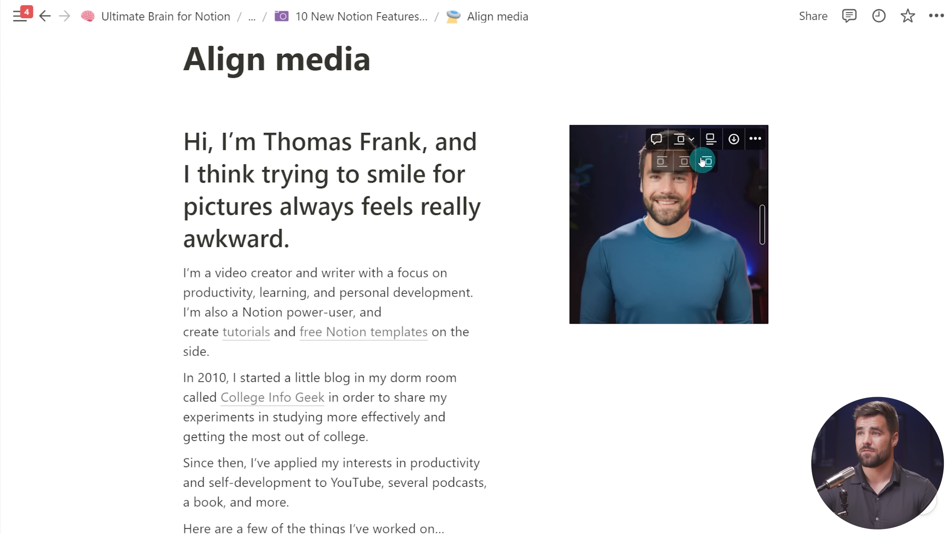
Switch the portrait photo's alignment within the right column from left to center to right
left_click(661, 162)
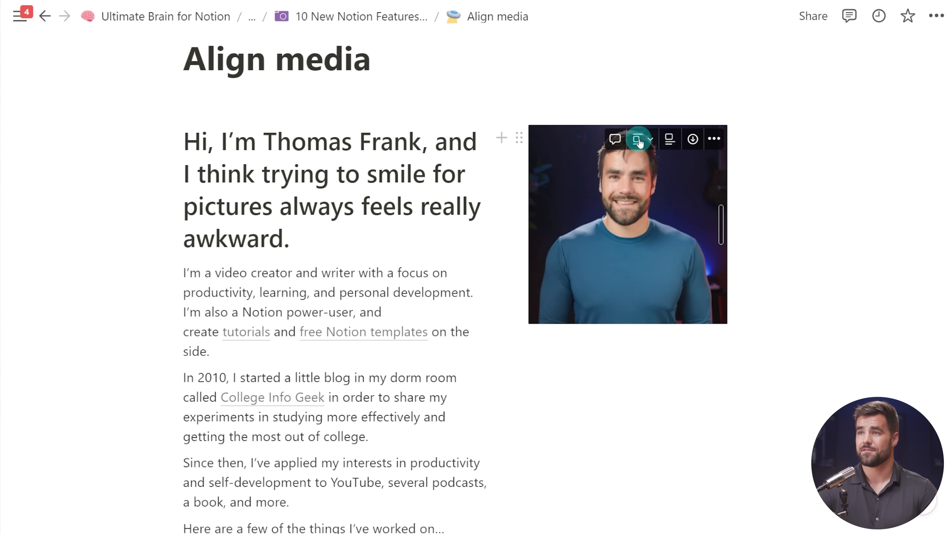
left_click(659, 162)
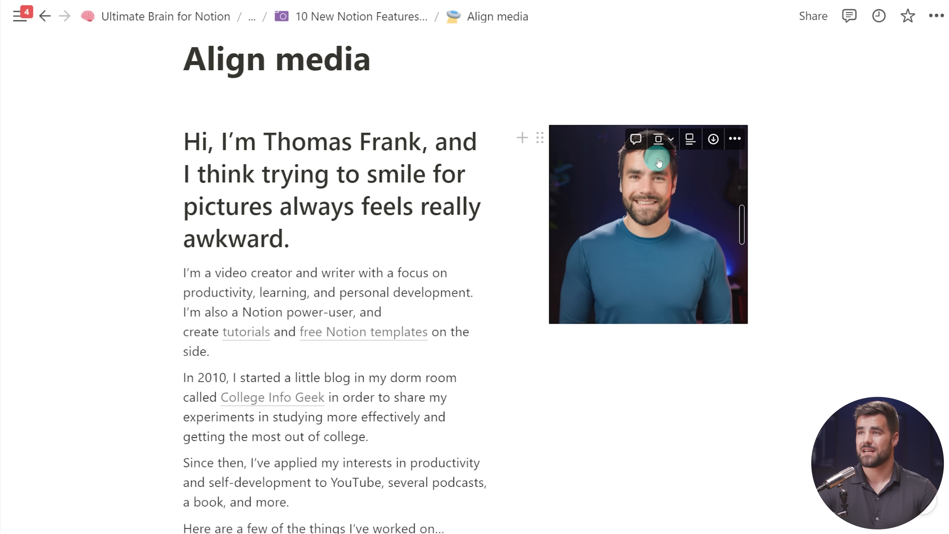
left_click(678, 169)
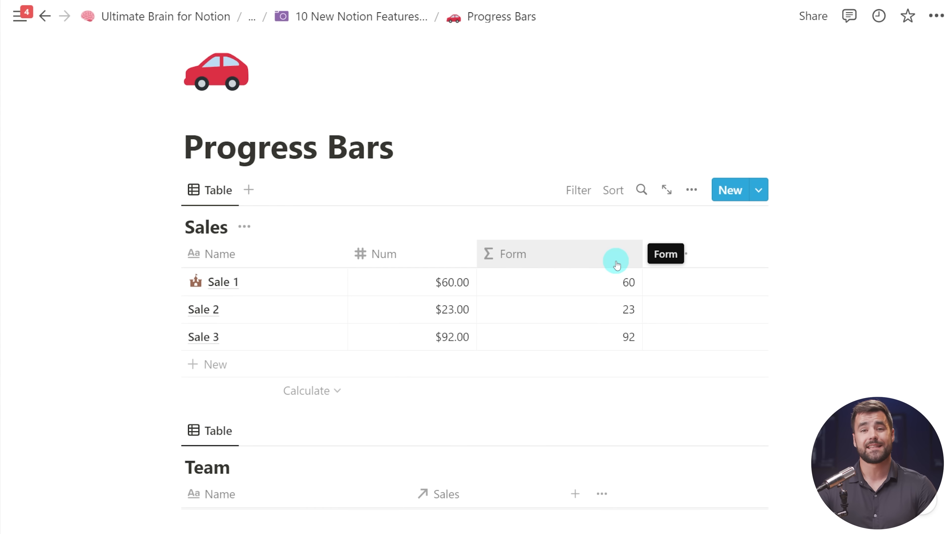
Edit the Sales table's Num property to show as a bar and switch it to a ring, reviewing the display options
left_click(403, 258)
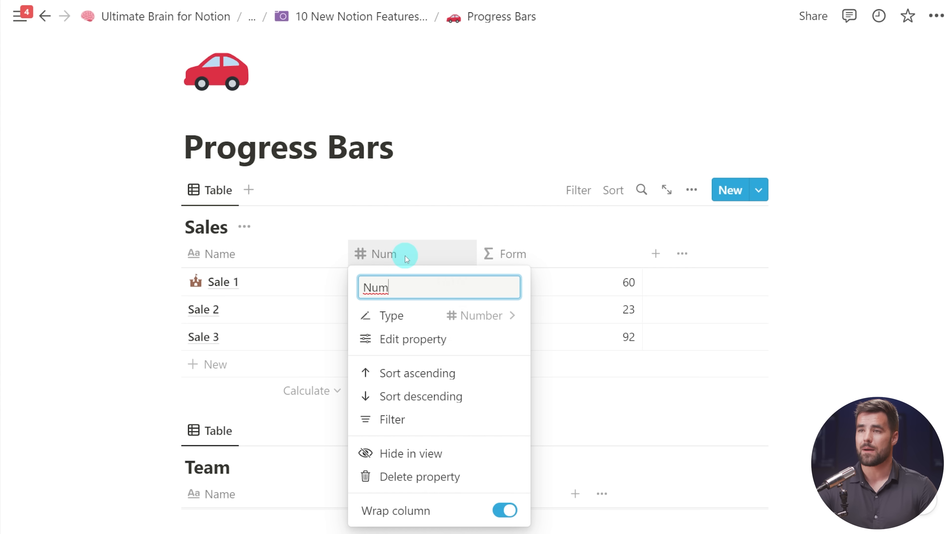
left_click(408, 338)
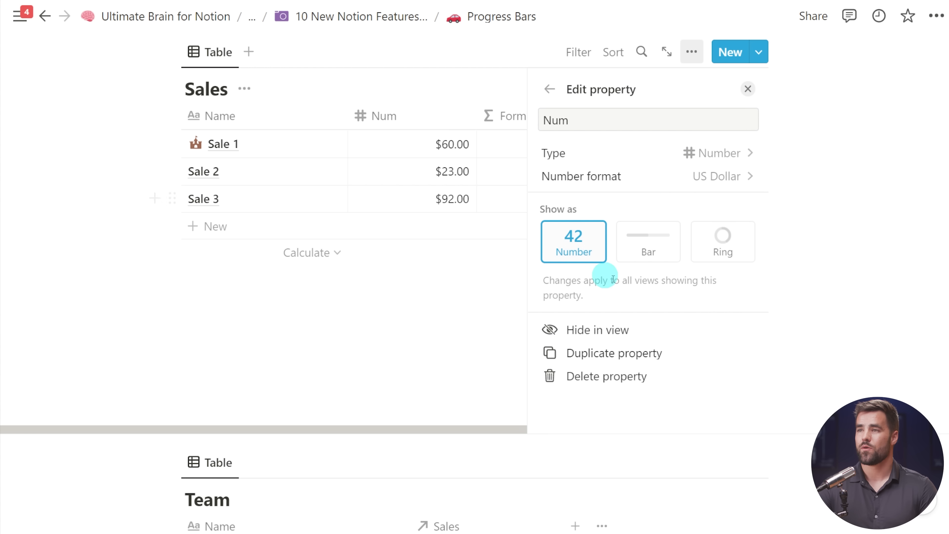
left_click(653, 241)
left_click(717, 243)
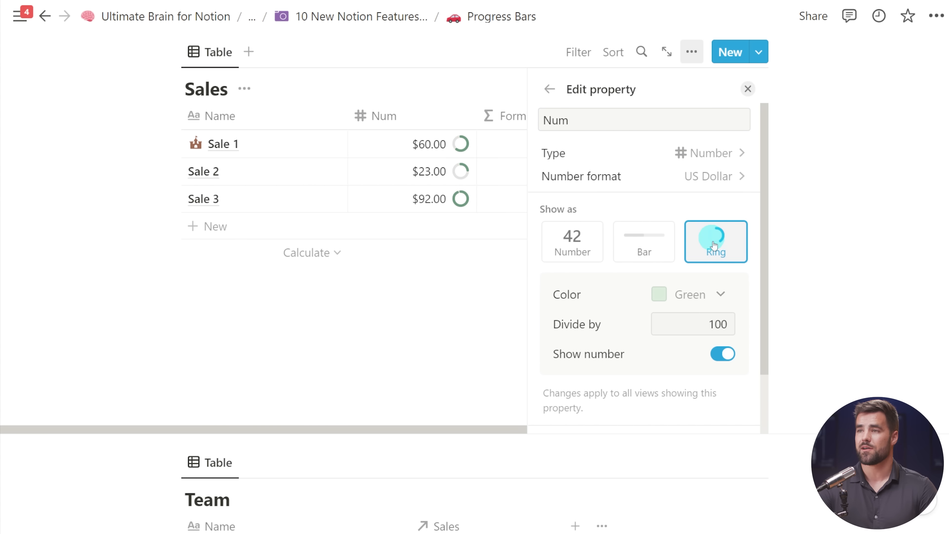
scroll(612, 295, "down", 3)
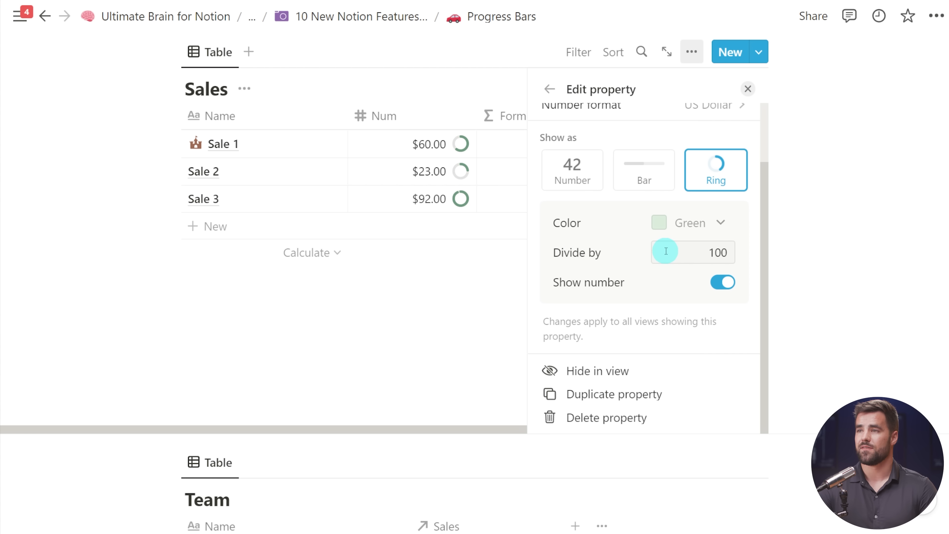
scroll(639, 258, "up", 2)
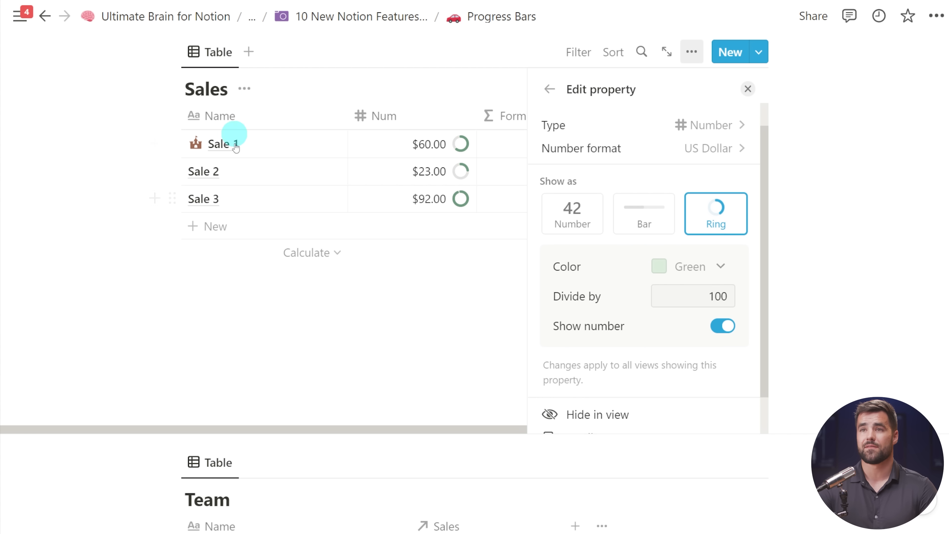
Change the Num ring's divisor to 200, set it back to 100, and close the property settings
type("200")
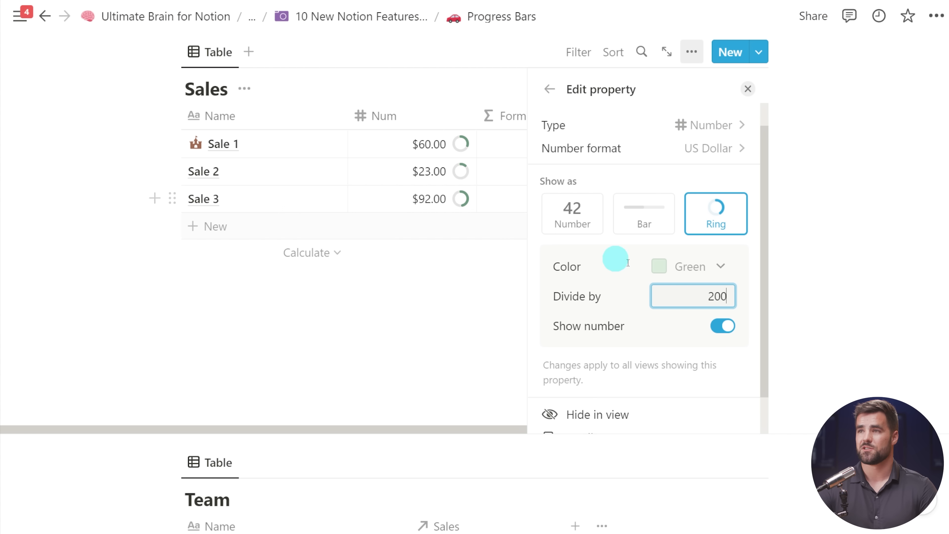
type("100")
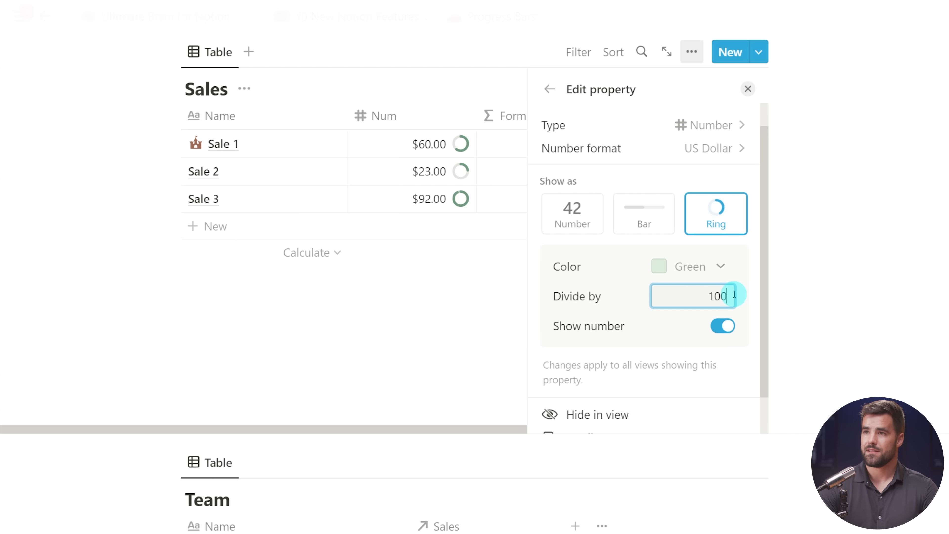
left_click(729, 330)
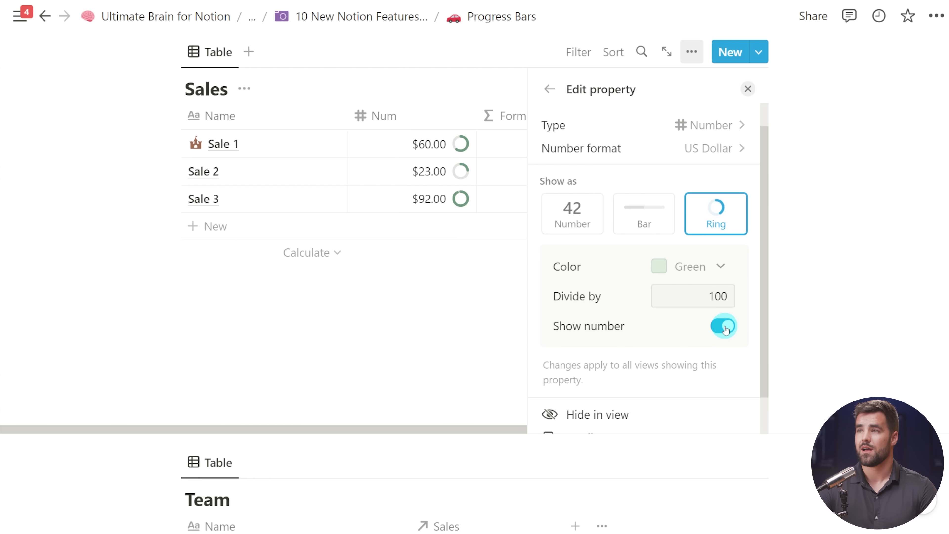
scroll(726, 330, "up", 1)
scroll(702, 289, "down", 2)
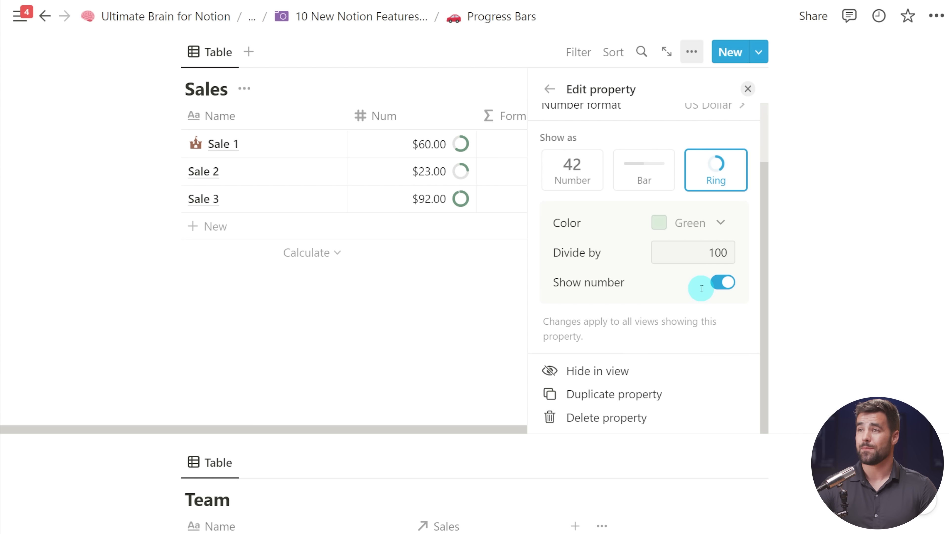
scroll(702, 288, "up", 2)
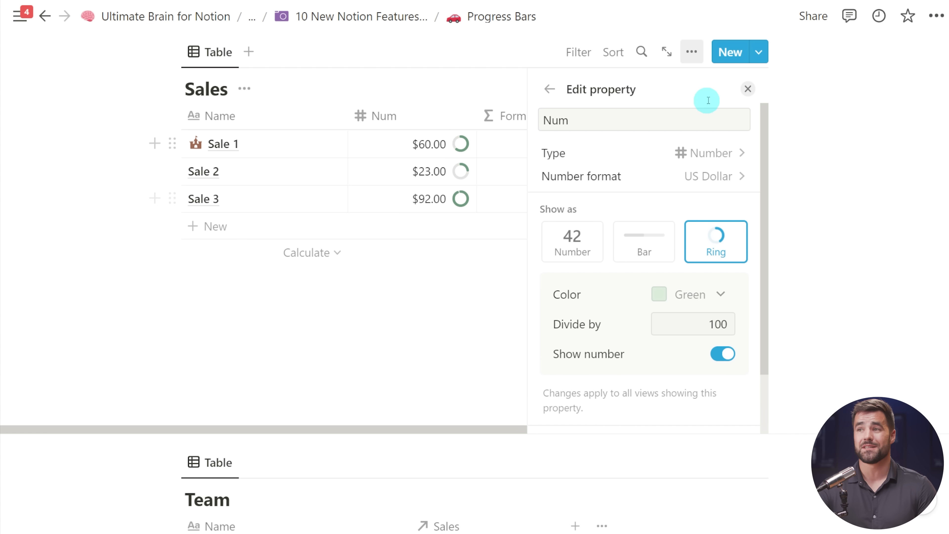
left_click(748, 89)
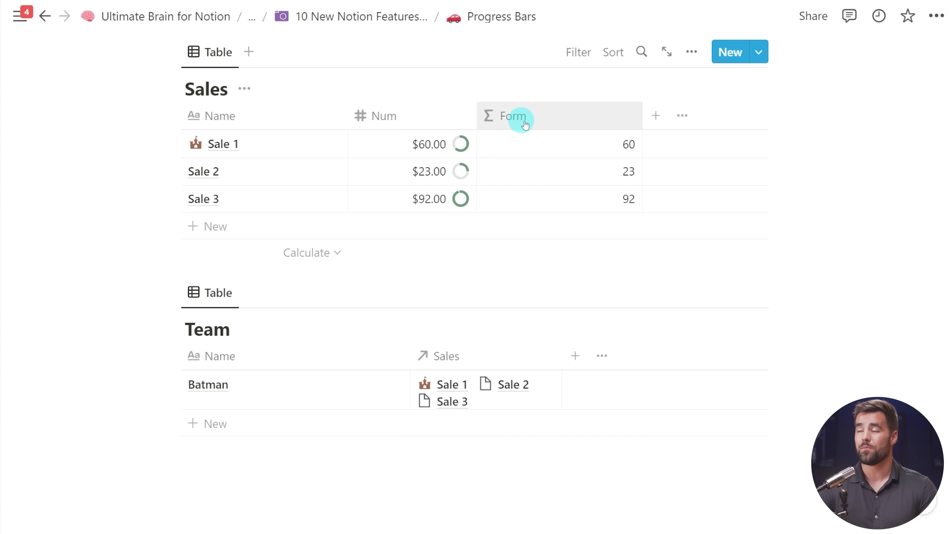
Edit the Form formula property in the Sales table, trying the ring display and settling on the bar
left_click(534, 120)
left_click(547, 202)
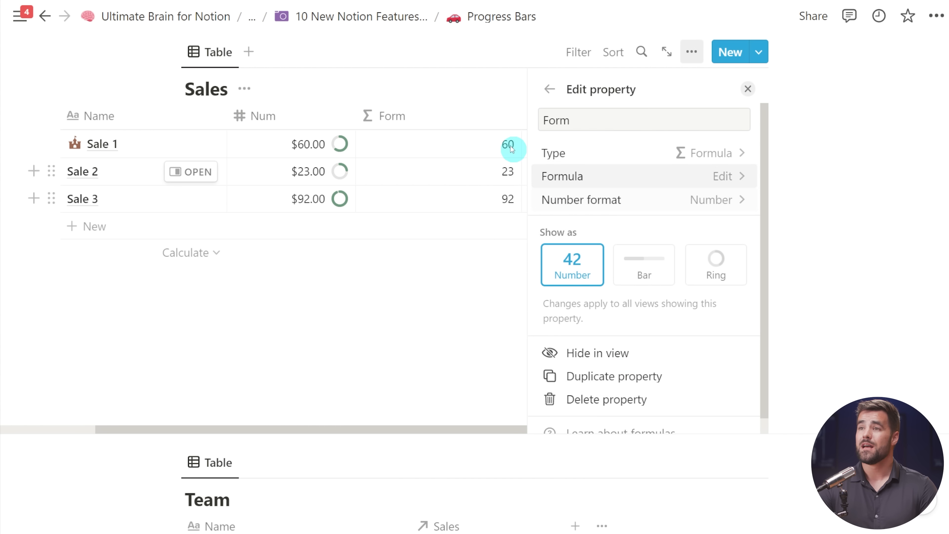
left_click(671, 275)
left_click(715, 263)
left_click(645, 264)
left_click(748, 89)
Replace the Form property's formula with the text "String" and reopen its property settings to check the display options
left_click(575, 146)
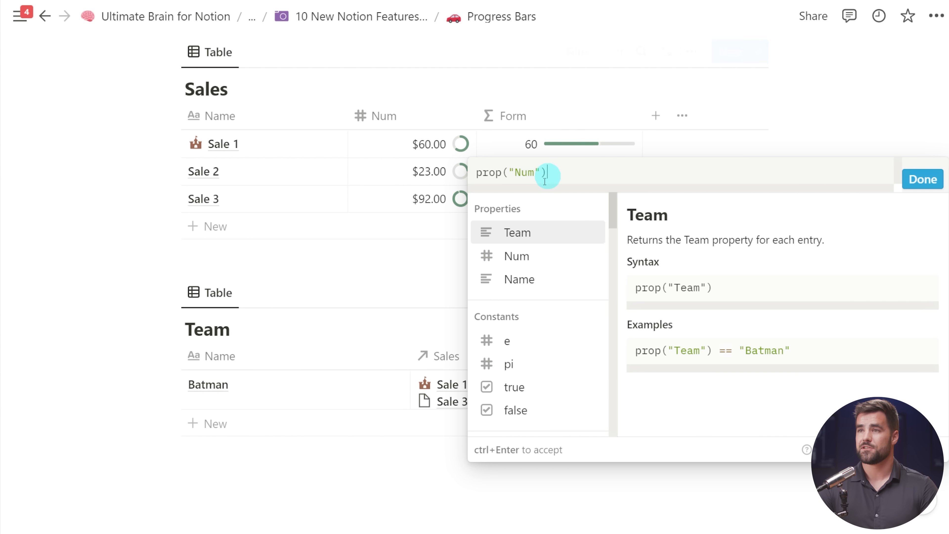
type("\"Strin")
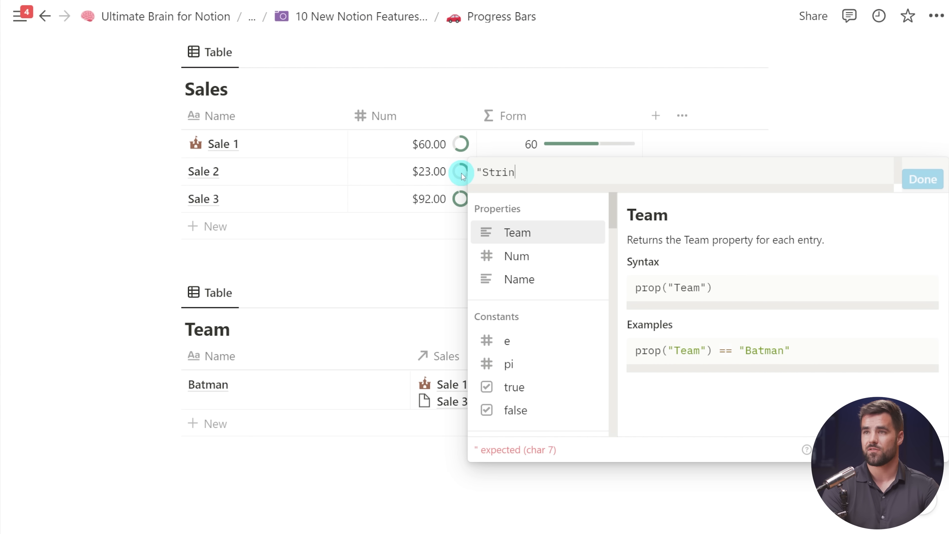
type("g\"")
left_click(923, 179)
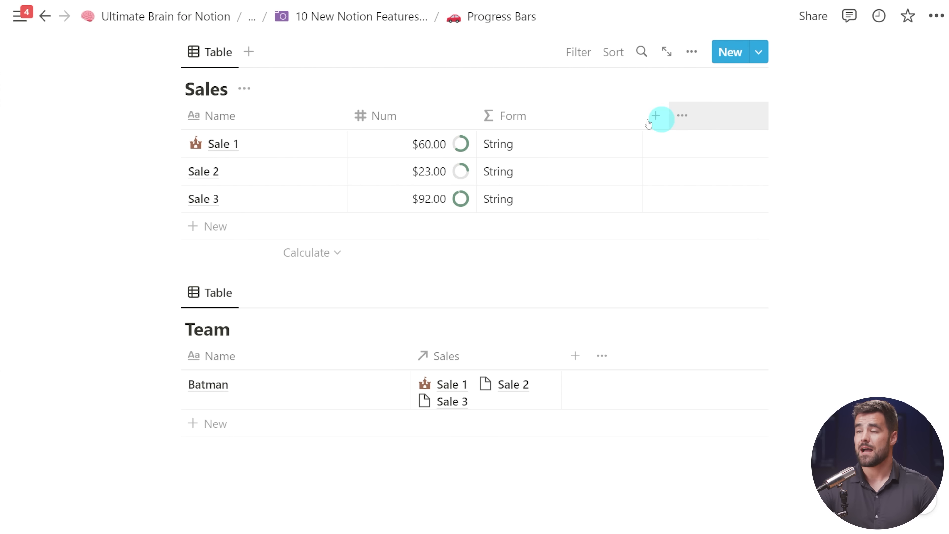
left_click(578, 118)
left_click(554, 210)
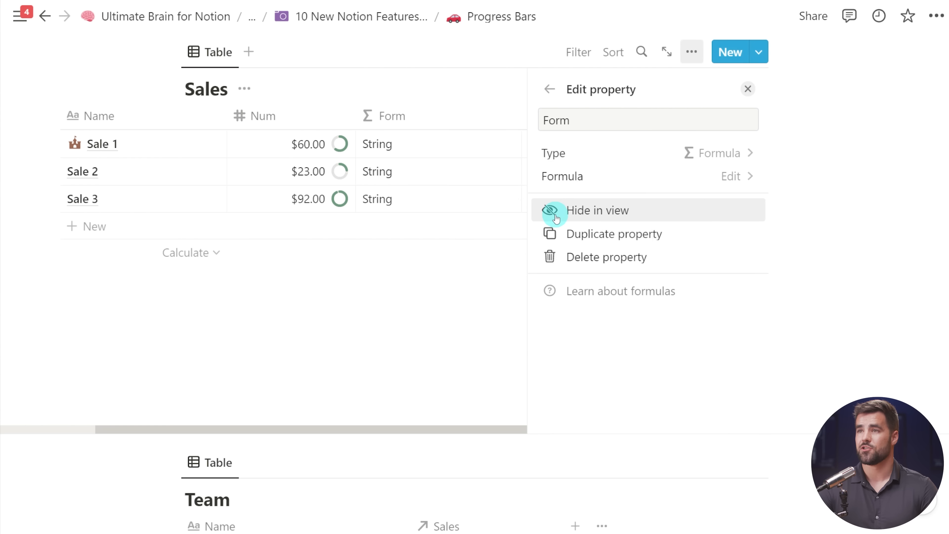